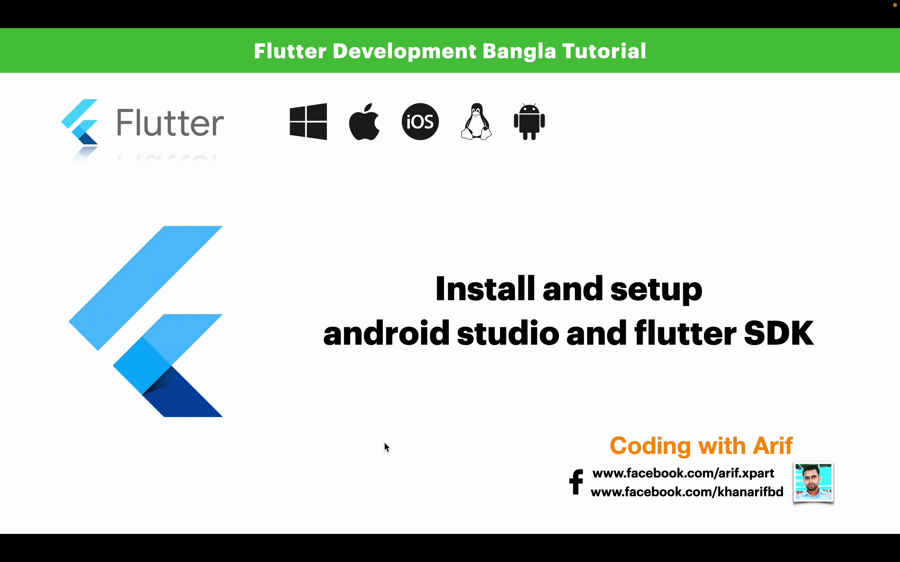
Advance to the Setup / Install slide, then exit the slideshow to Keynote's editing window.
key("Right")
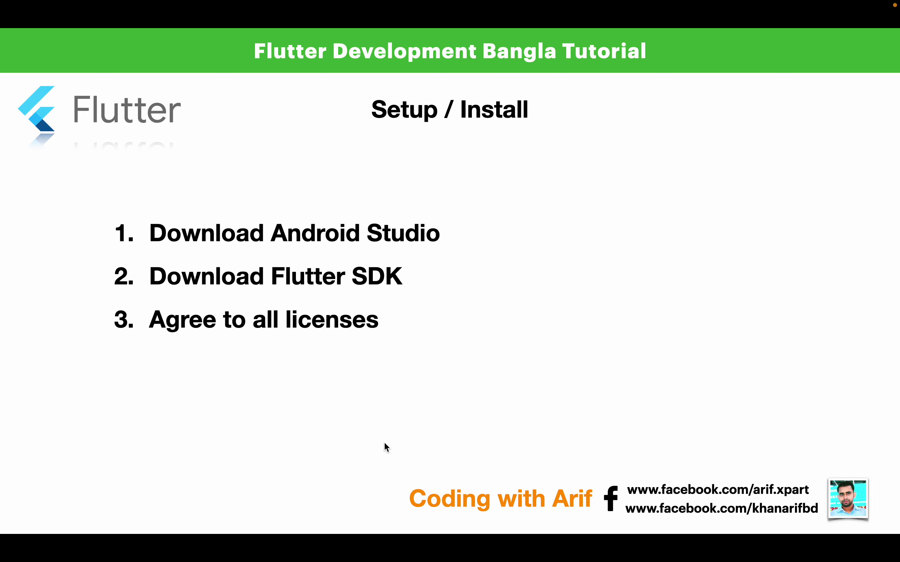
key("Escape")
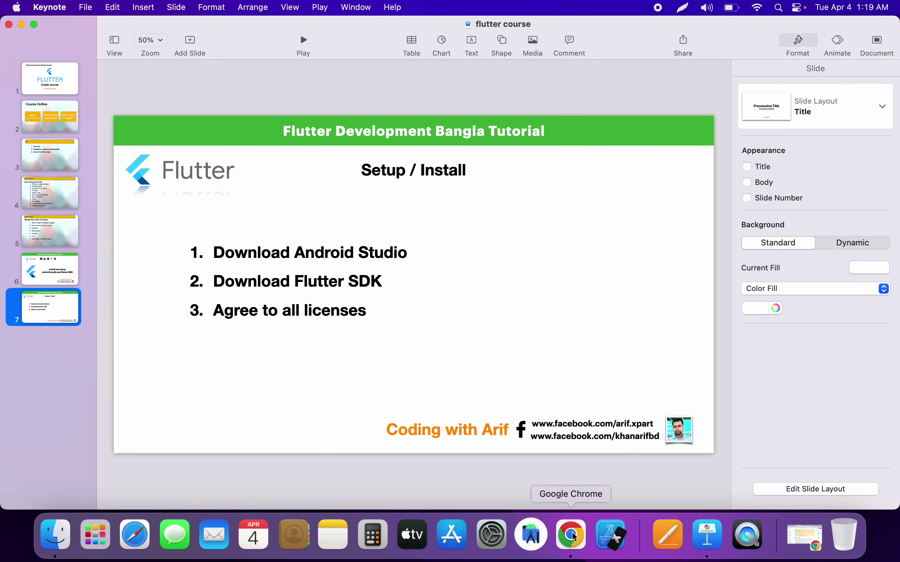
Bring Chrome forward and close the macOS install and Download Android Studio tabs.
left_click(574, 537)
left_click(517, 32)
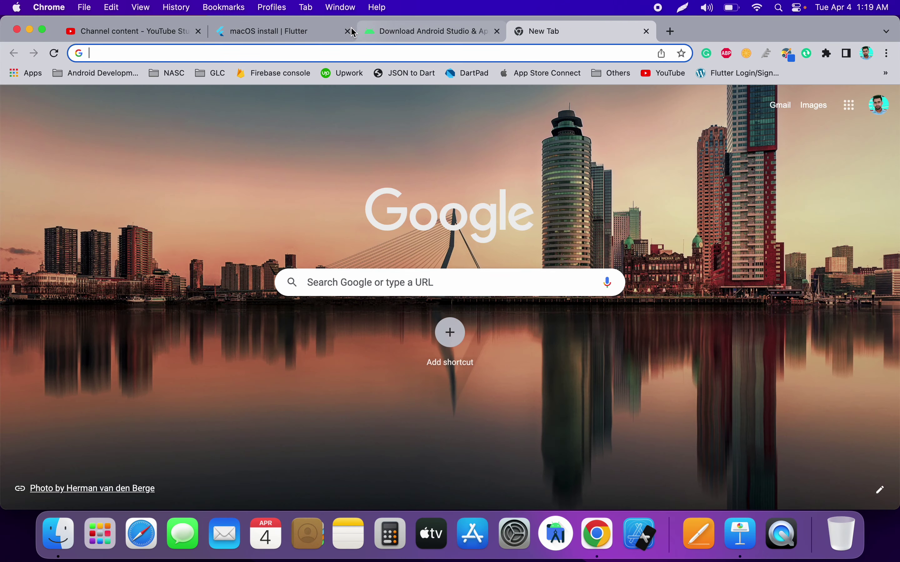
left_click(350, 32)
left_click(348, 32)
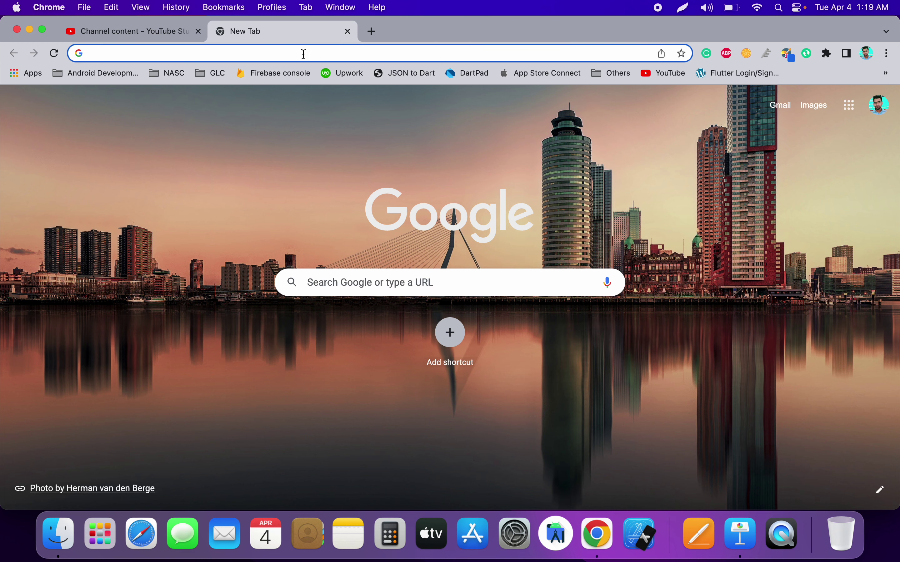
Search Google for 'android studio'.
left_click(367, 281)
type("android studio")
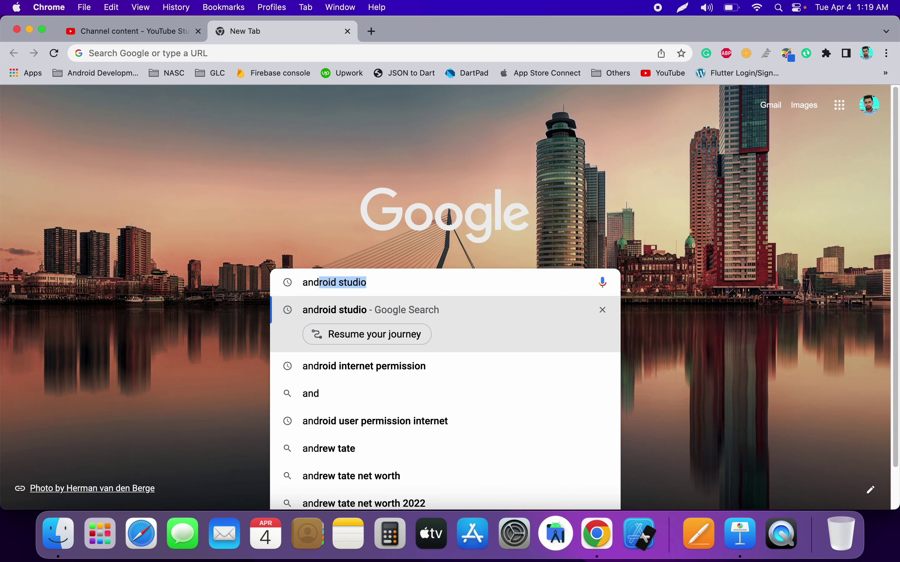
key("Return")
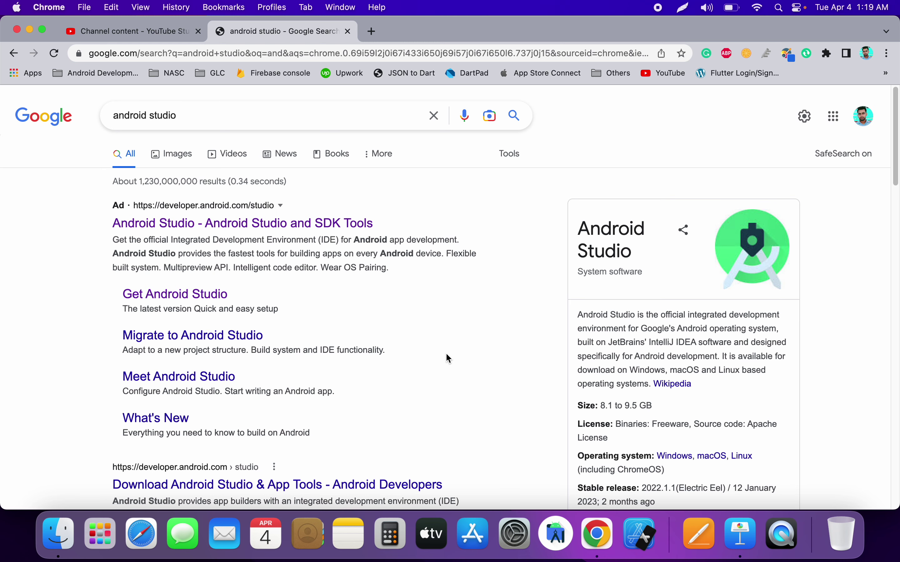
Search 'flutter.dev docs' in a new tab and open the docs.flutter.dev result.
left_click(372, 31)
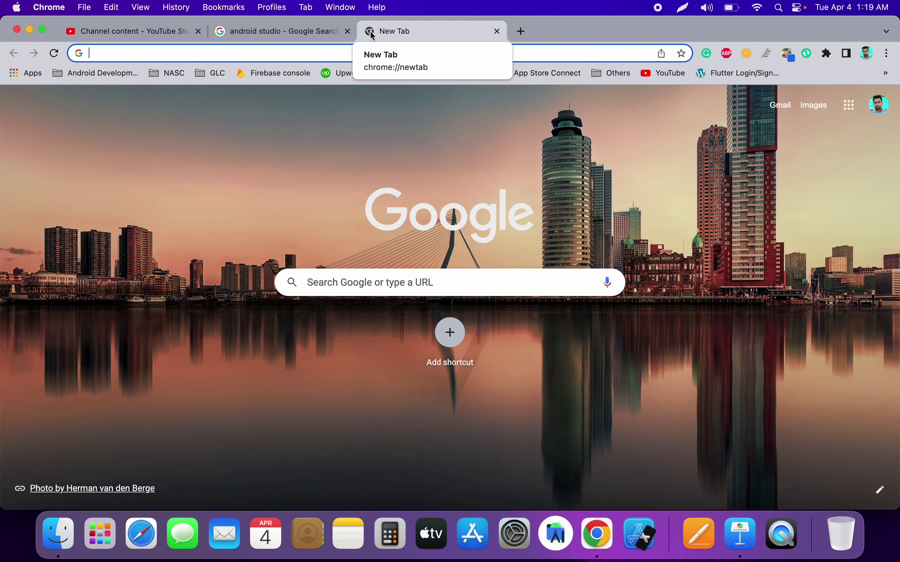
type("flu")
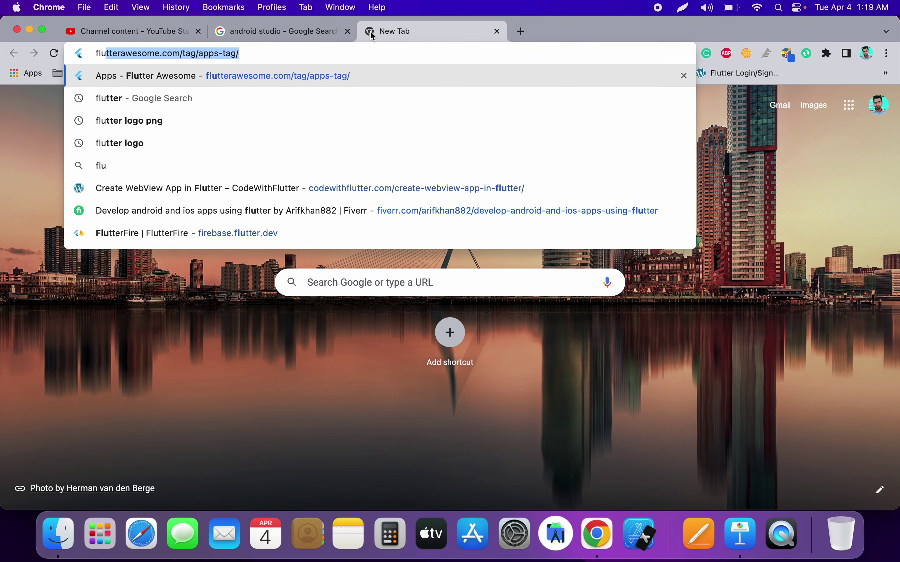
type("tter.d")
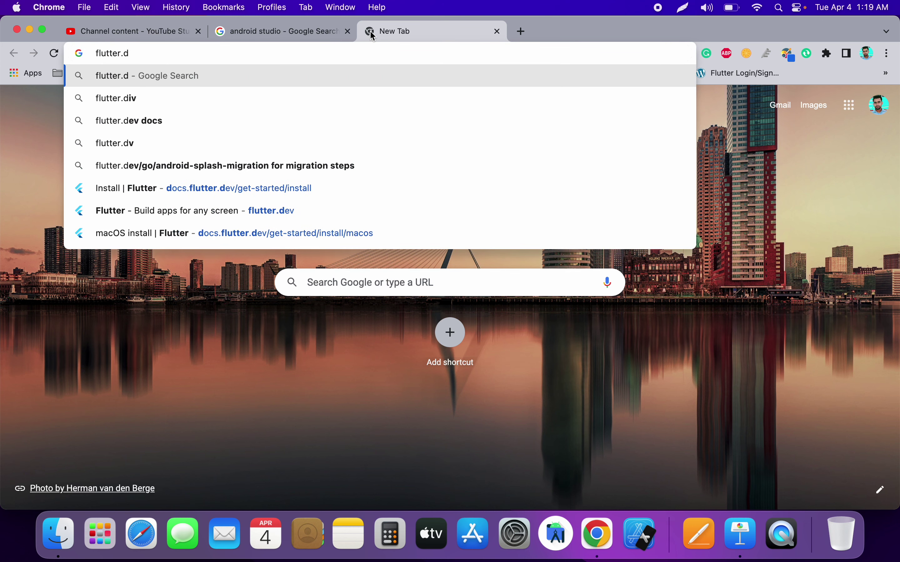
key("Down")
key("Down")
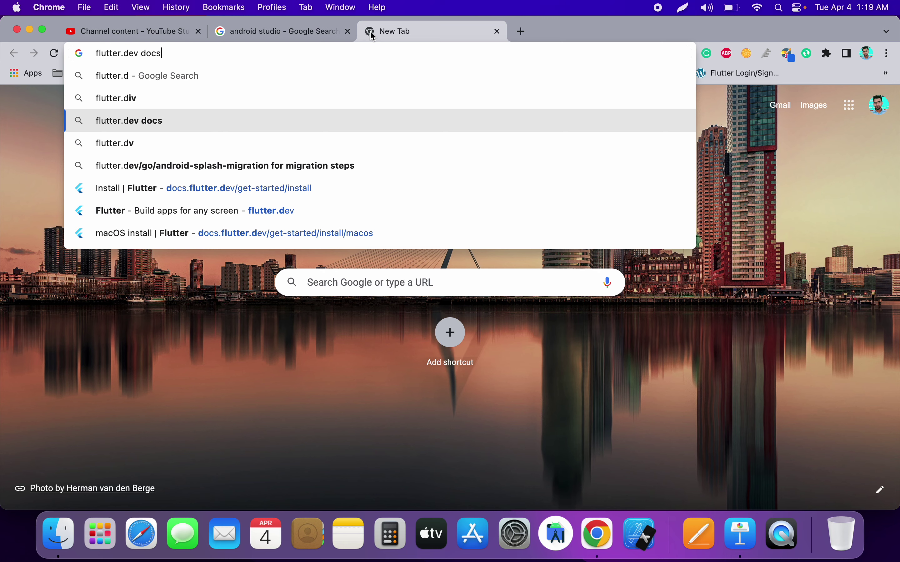
key("Return")
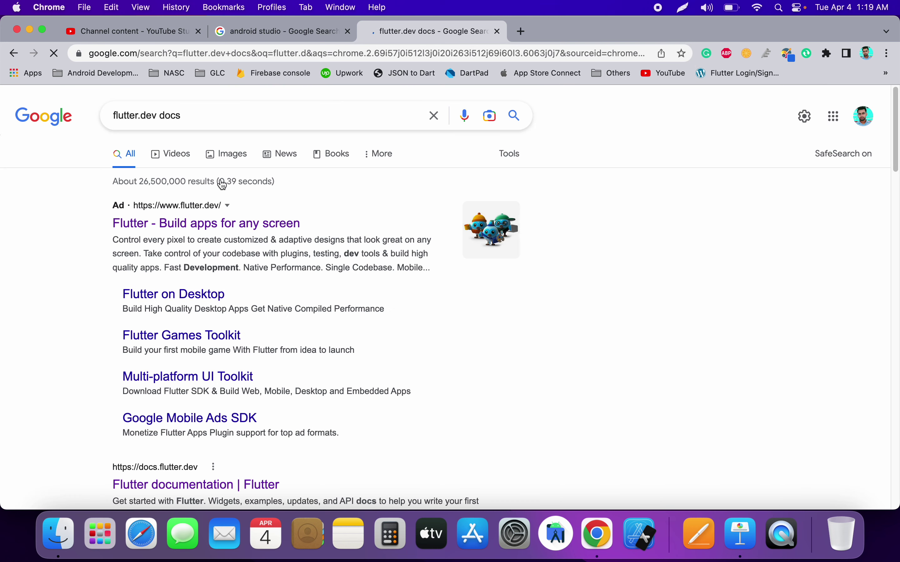
left_click(186, 484)
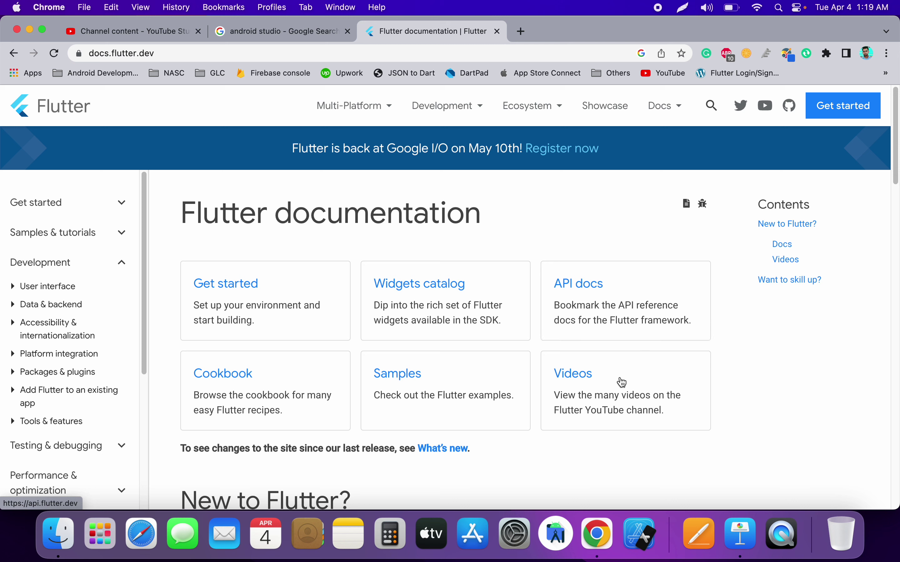
From the Get started Install page, look at Linux, then open the Windows install page.
left_click(844, 116)
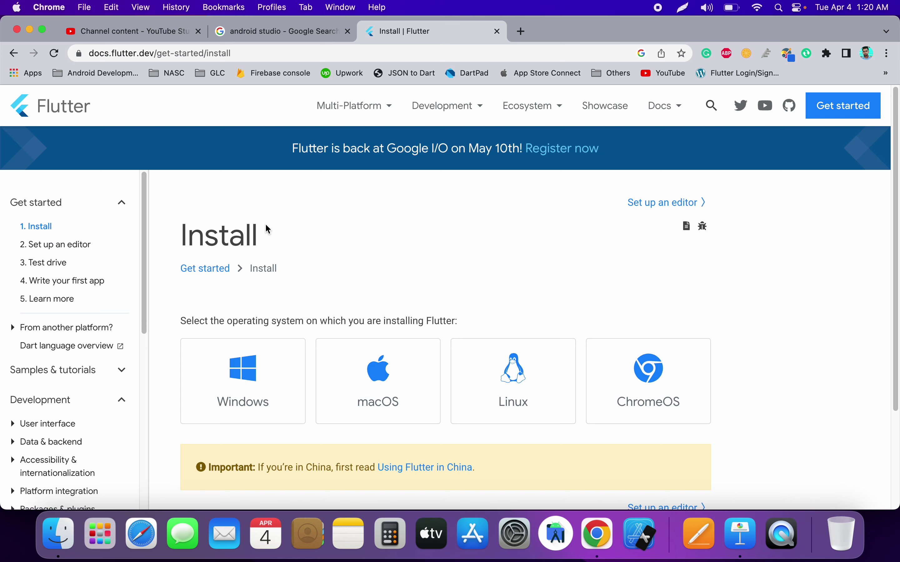
scroll(273, 333, "down", 5)
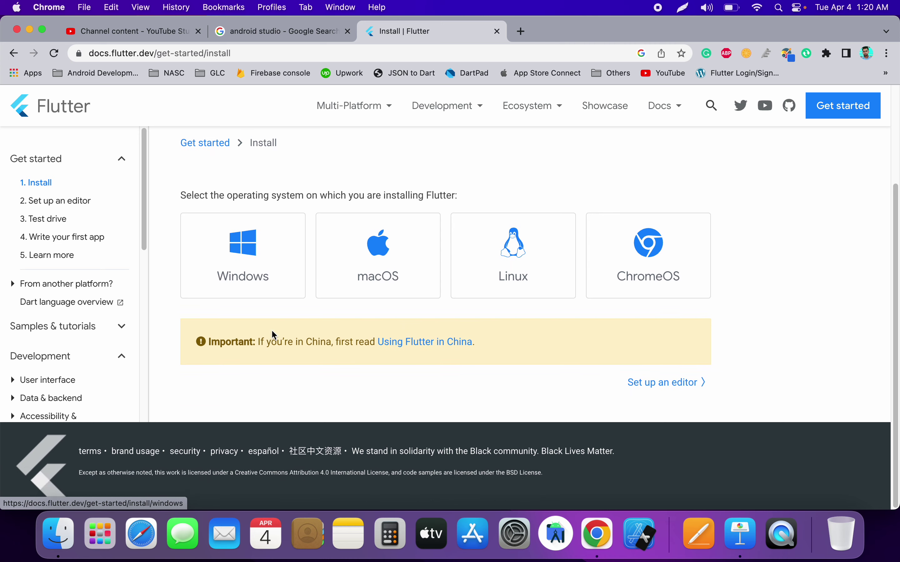
scroll(274, 335, "up", 5)
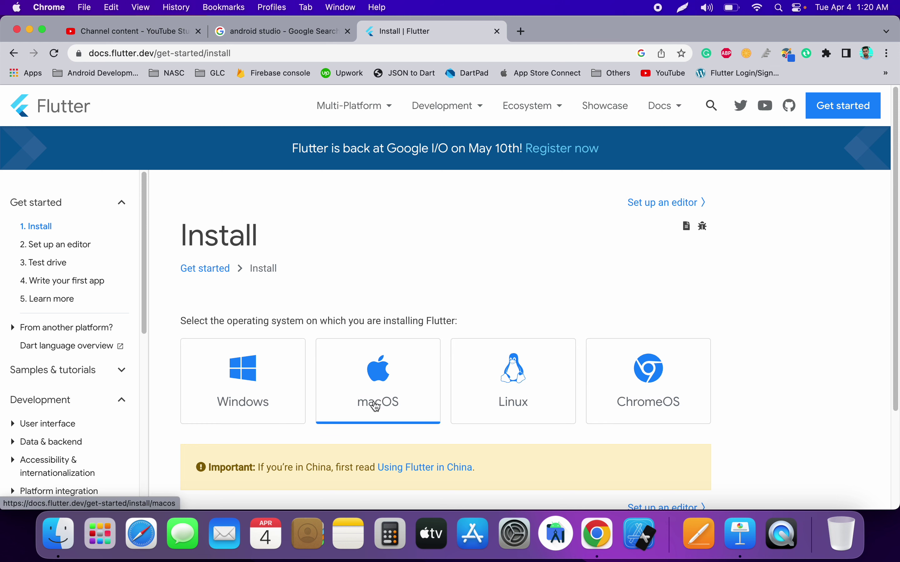
left_click(505, 388)
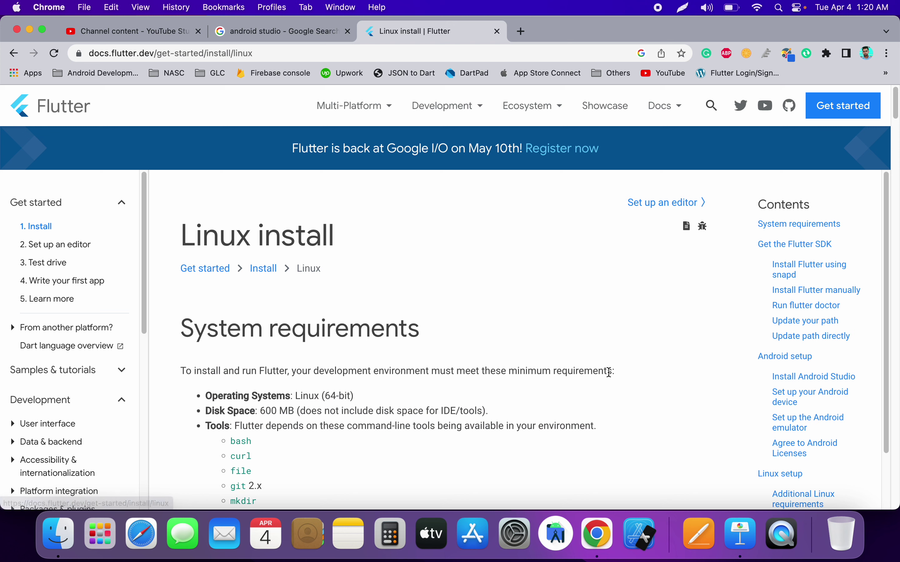
left_click(220, 272)
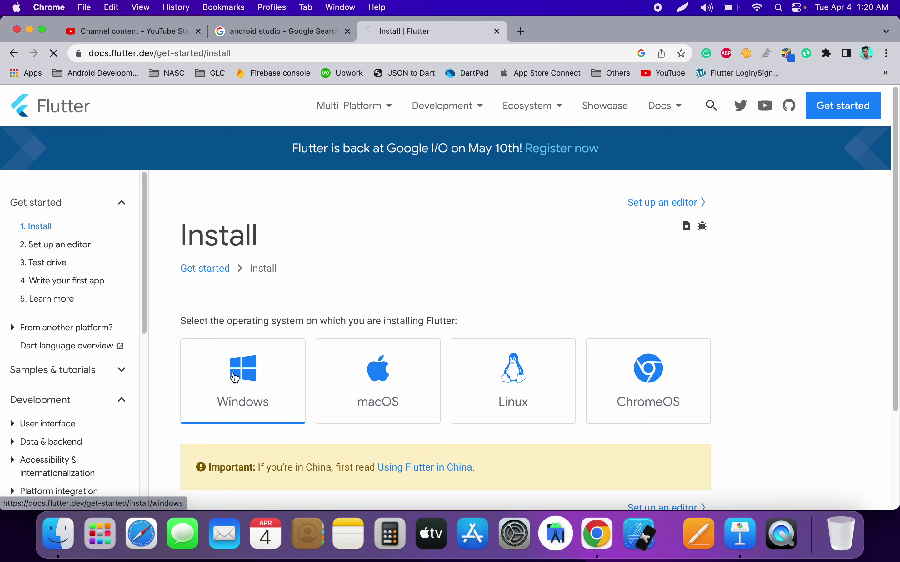
left_click(230, 370)
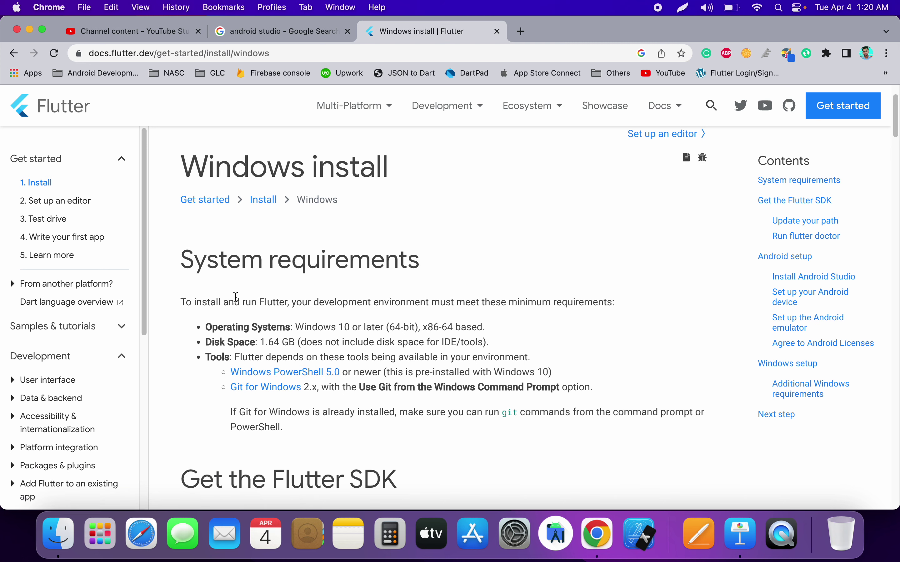
scroll(347, 182, "down", 8)
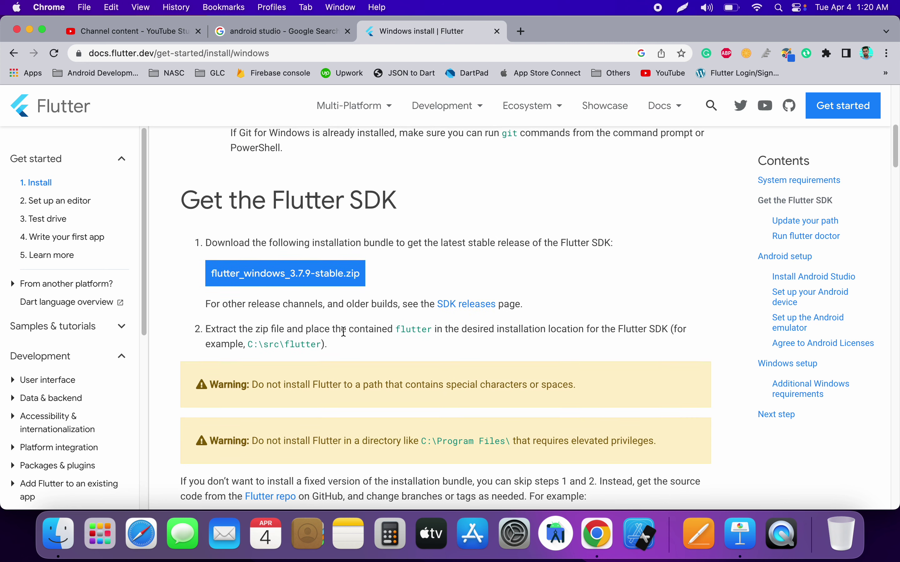
scroll(346, 260, "up", 2)
scroll(345, 336, "up", 3)
scroll(345, 336, "up", 3)
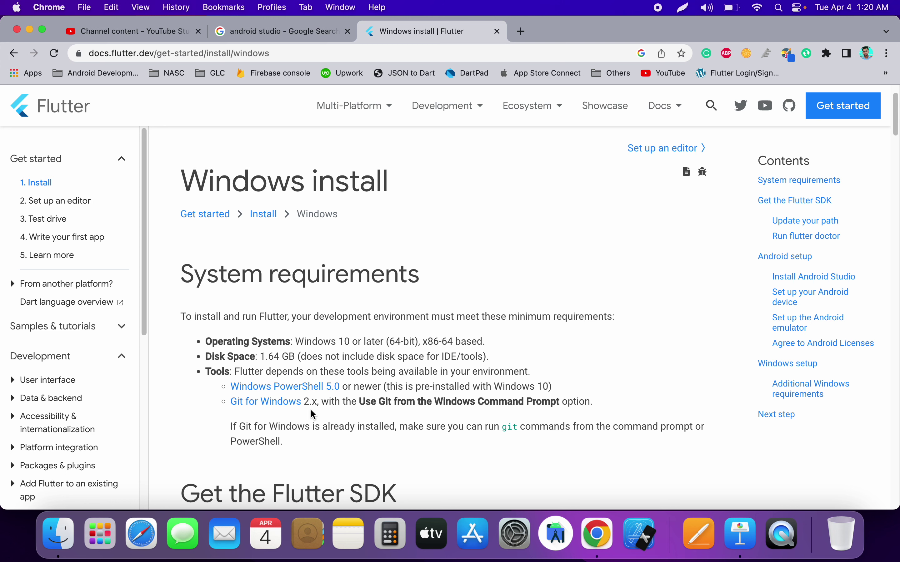
scroll(283, 419, "down", 1)
scroll(283, 419, "down", 1)
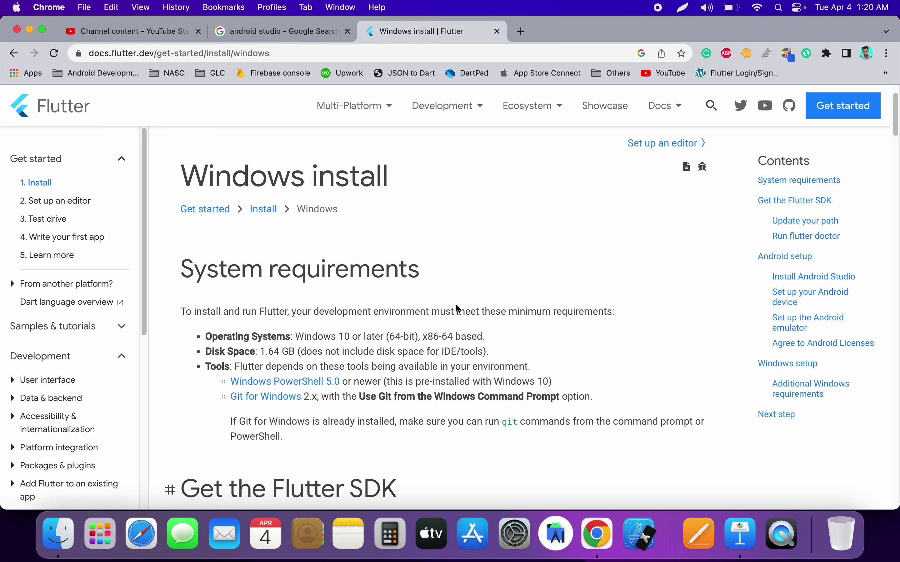
Open git-scm.com's Git Downloads page via a 'git download' search, then return to the Flutter tab.
left_click(526, 33)
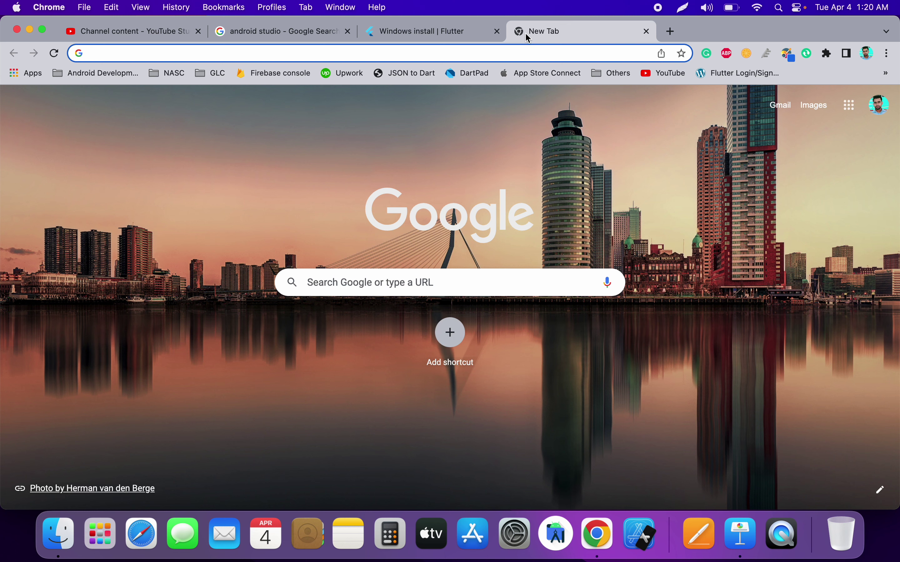
type("git")
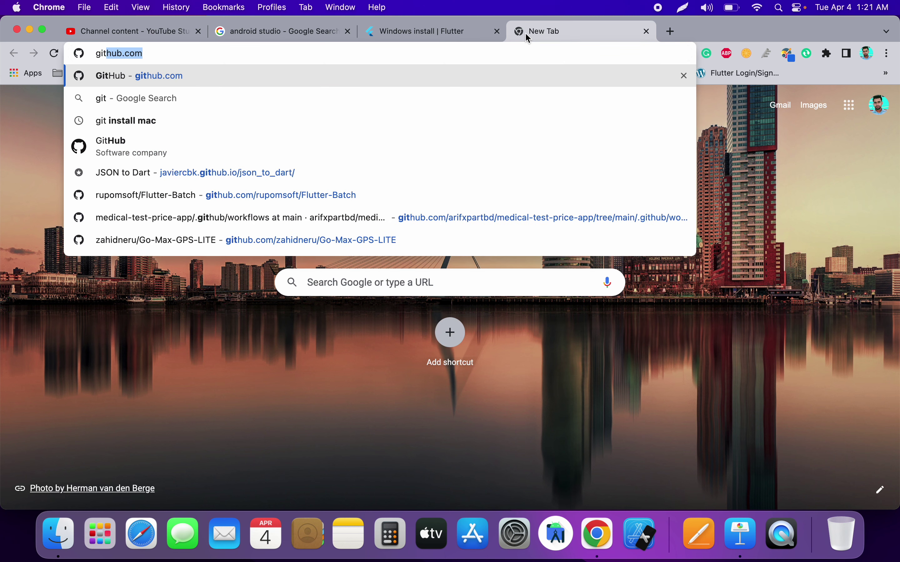
type(" dow")
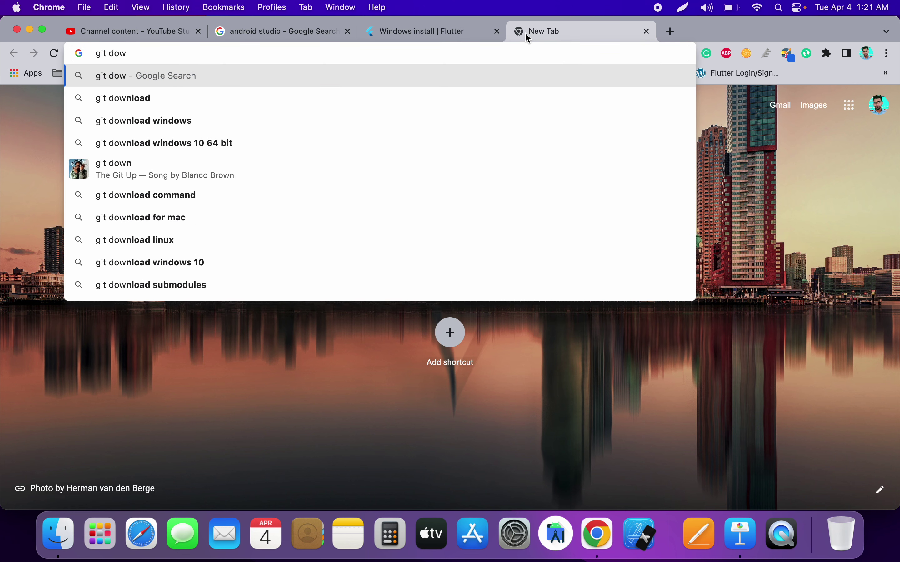
key("Down")
key("Return")
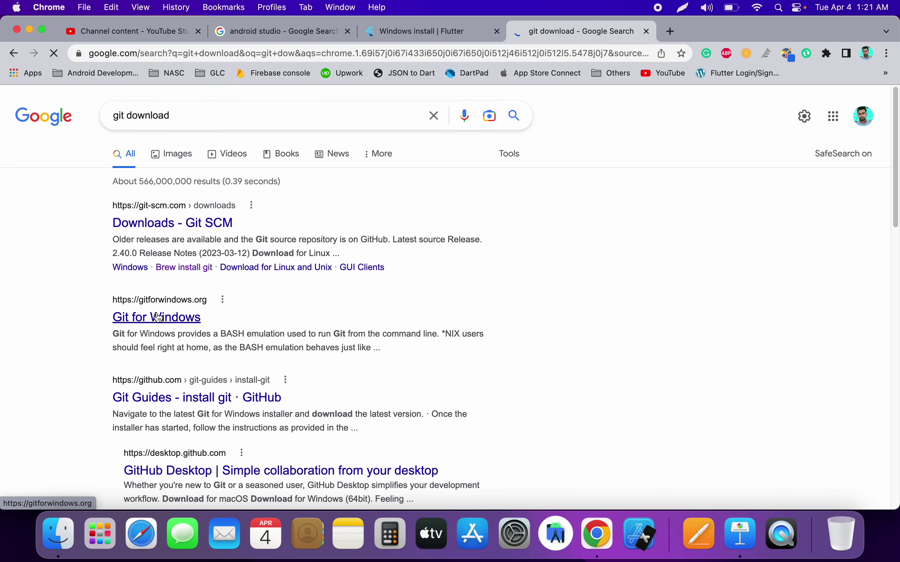
left_click(166, 223)
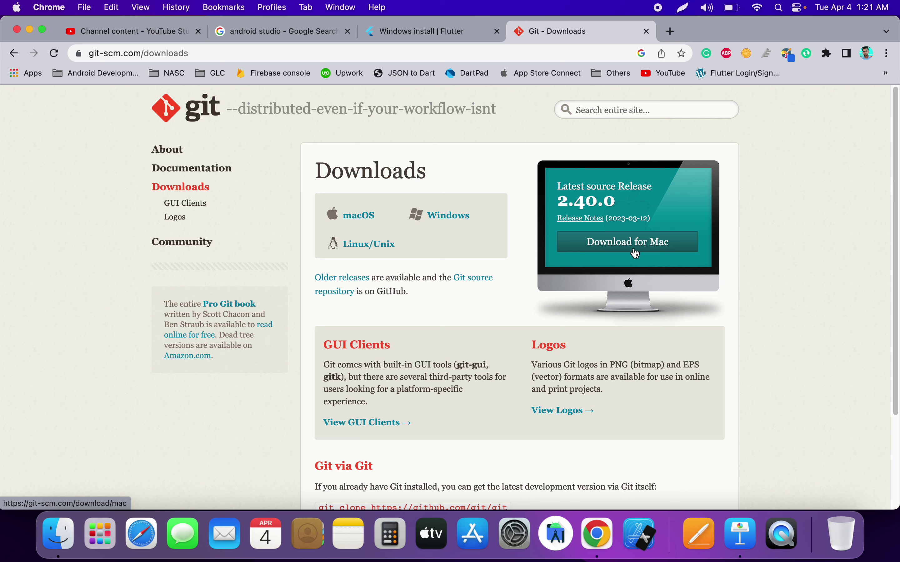
left_click(448, 44)
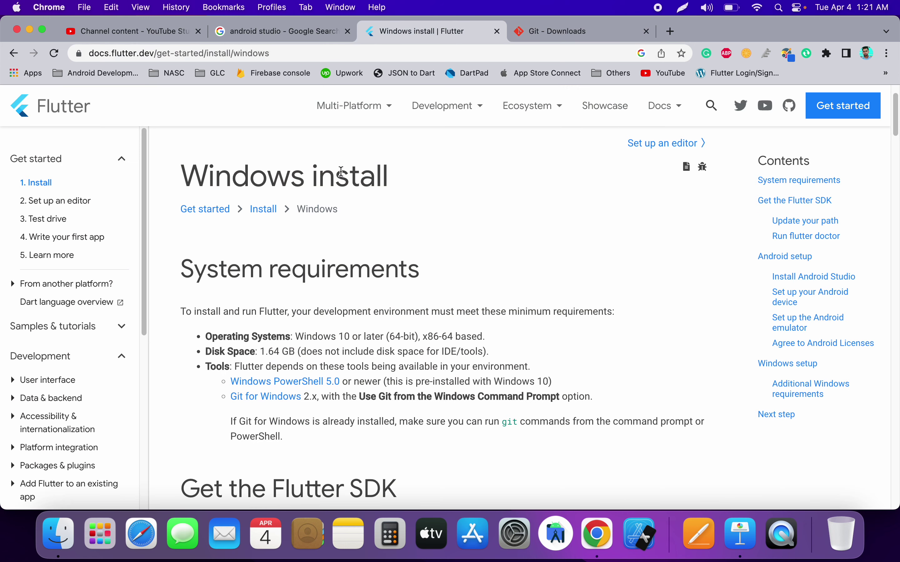
Scroll the Windows install page to Get the Flutter SDK with flutter_windows_3.7.9-stable.zip.
scroll(318, 309, "down", 1)
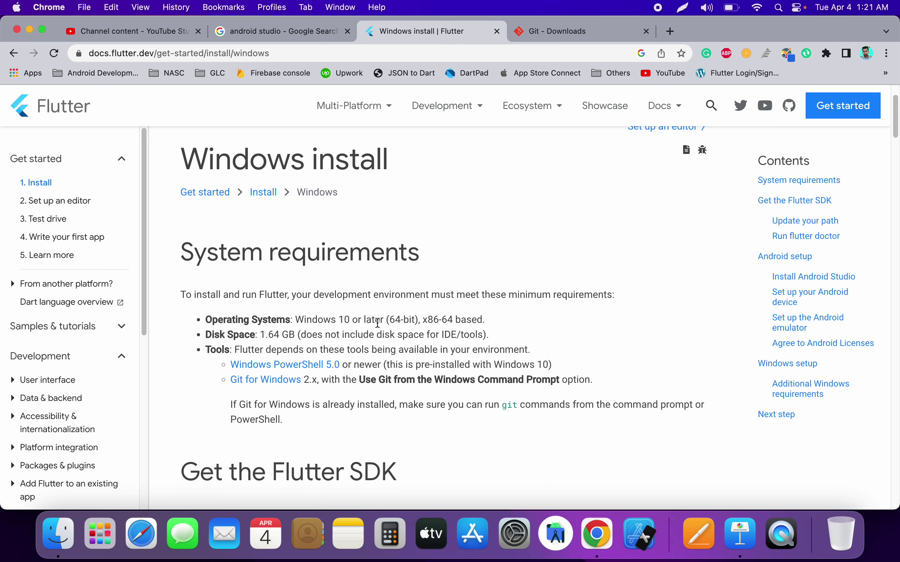
scroll(378, 322, "down", 3)
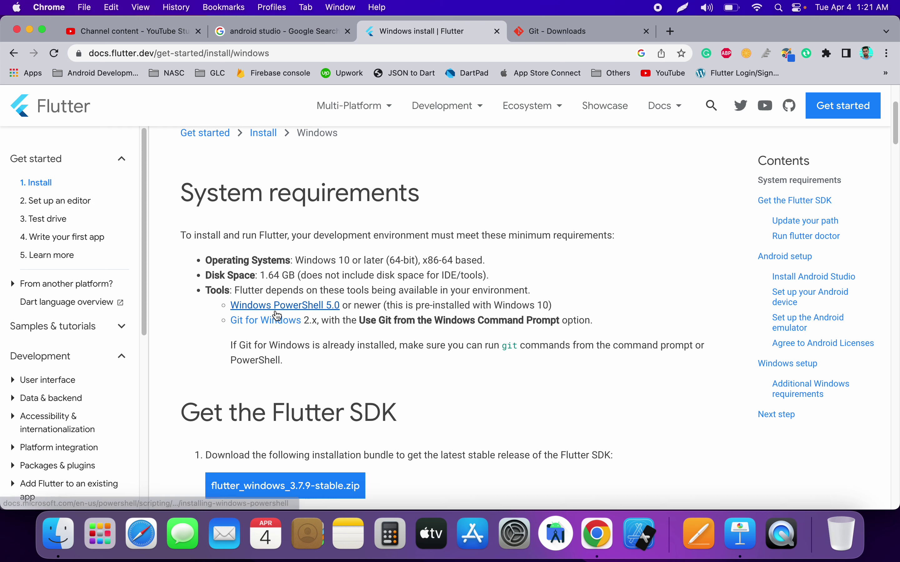
left_click(581, 33)
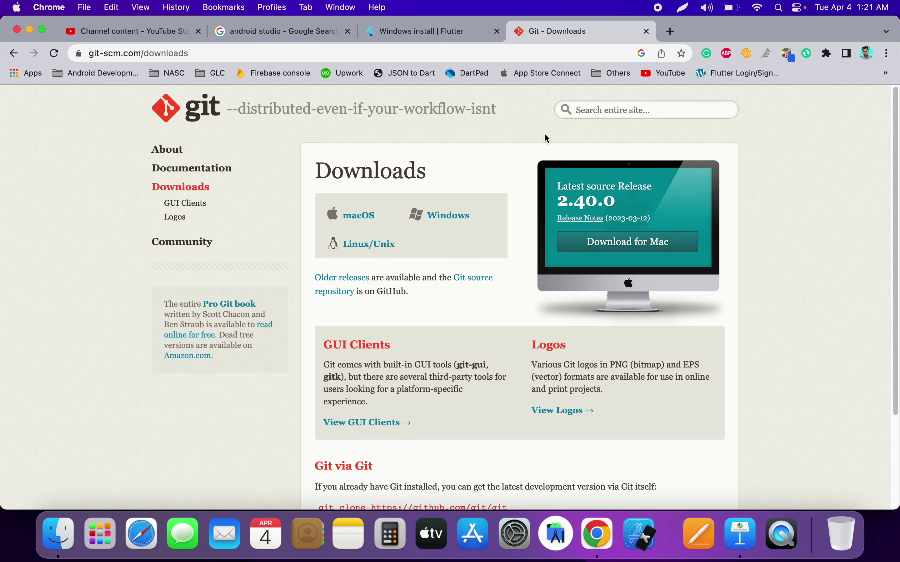
left_click(429, 33)
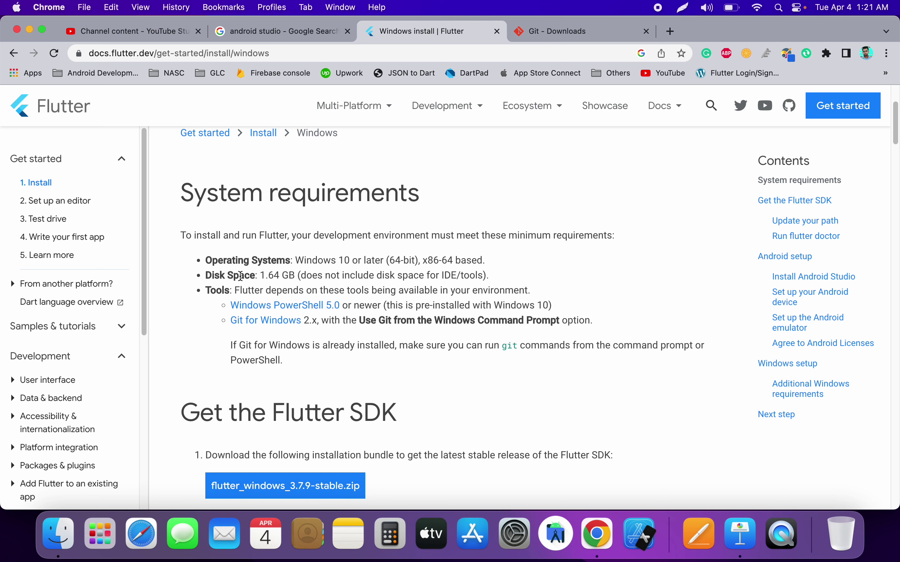
scroll(244, 280, "down", 5)
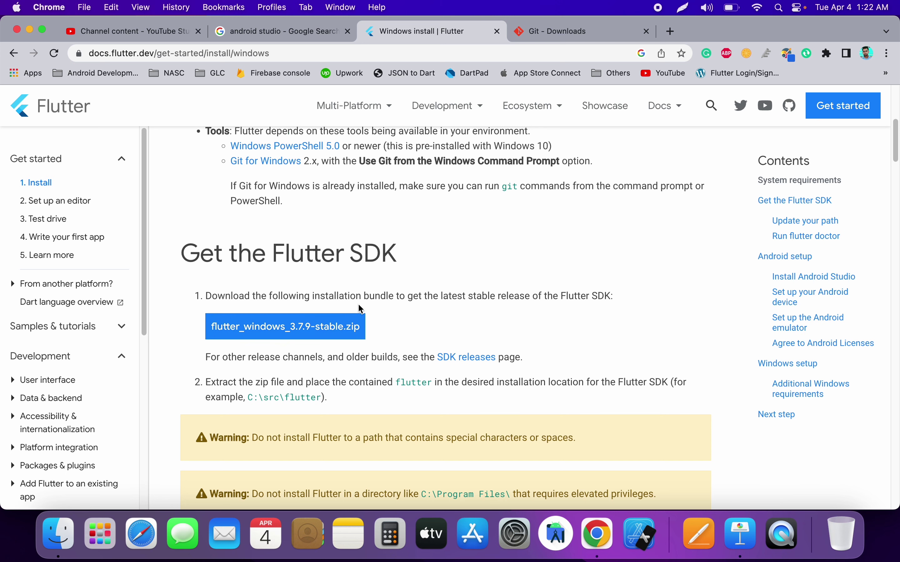
scroll(248, 342, "down", 1)
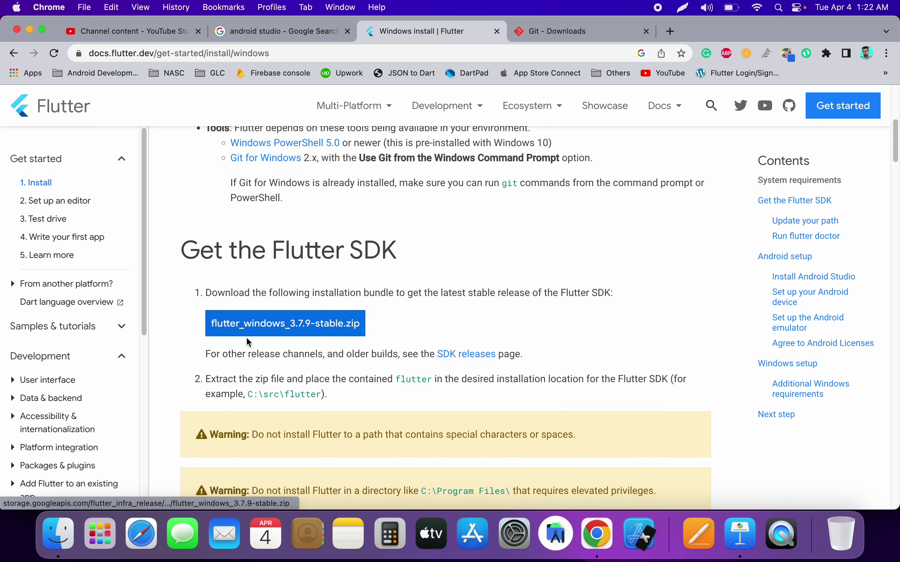
scroll(248, 342, "down", 3)
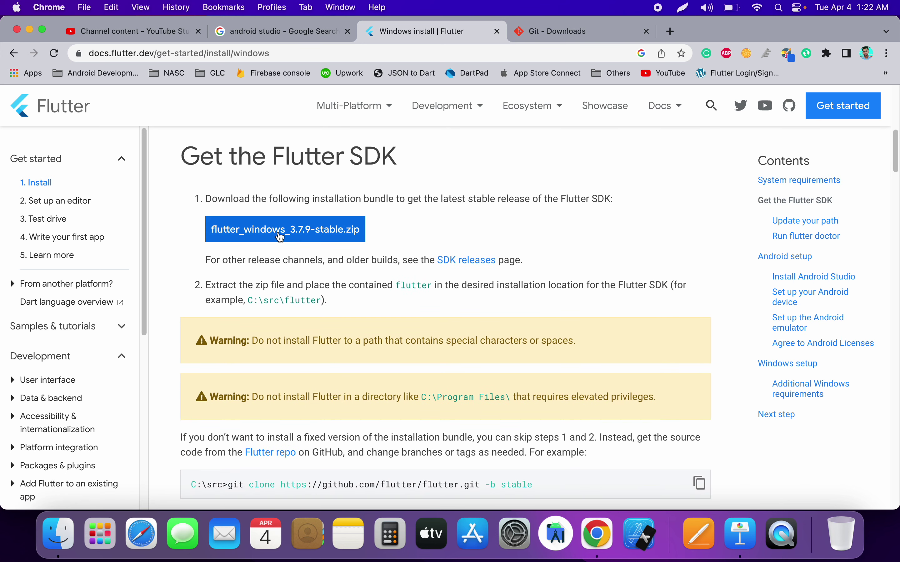
scroll(269, 248, "down", 5)
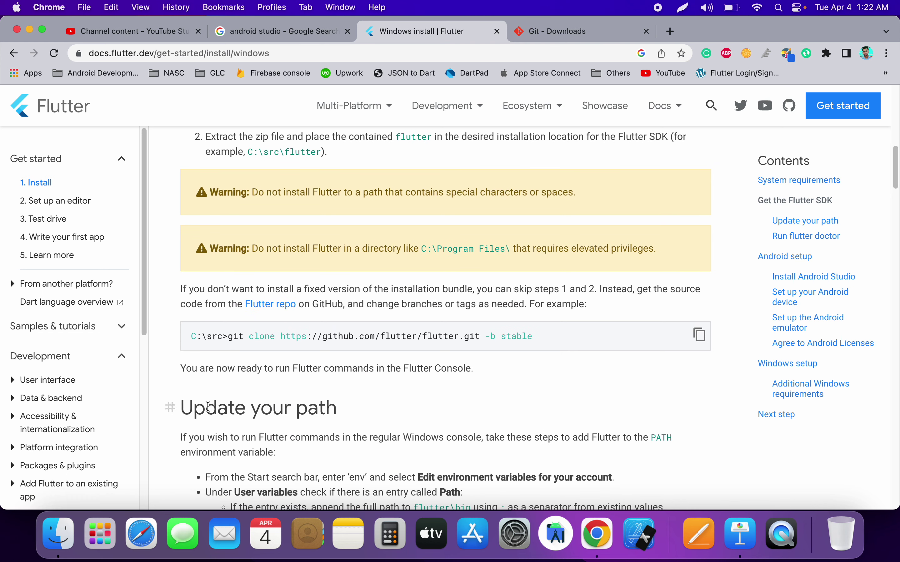
scroll(210, 412, "down", 2)
scroll(213, 260, "up", 2)
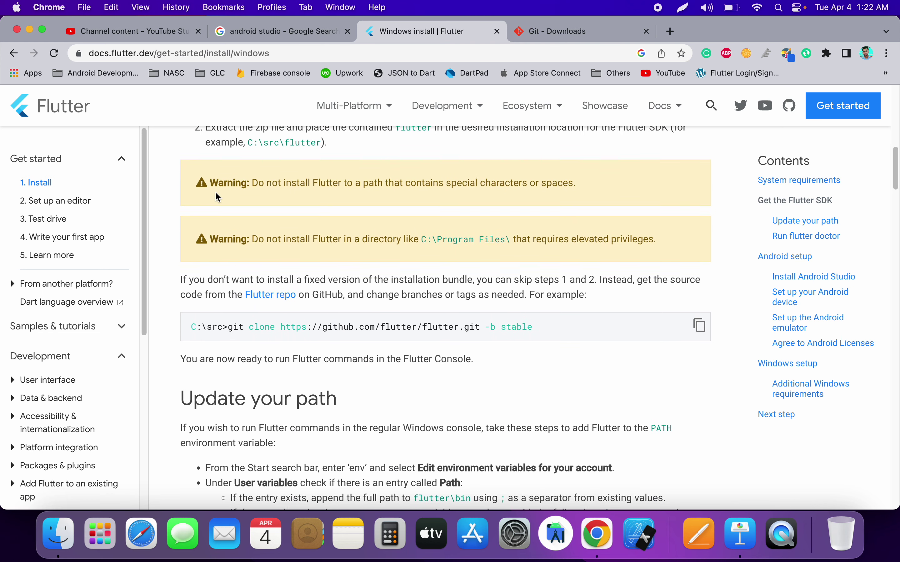
scroll(217, 197, "down", 2)
scroll(224, 267, "down", 3)
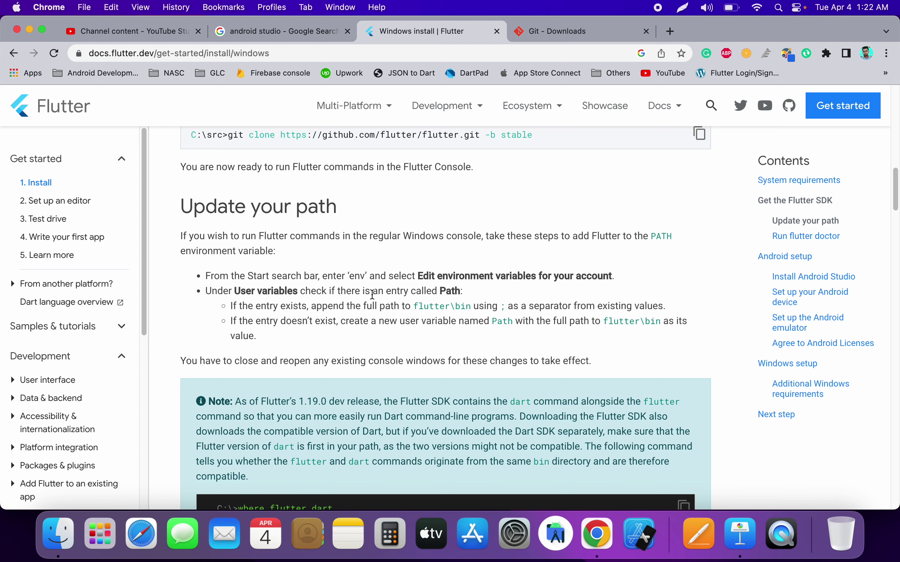
mouse_move(386, 291)
left_mouse_down()
mouse_move(437, 291)
mouse_move(460, 306)
left_mouse_up()
left_click(460, 306)
scroll(389, 284, "down", 3)
scroll(389, 285, "up", 10)
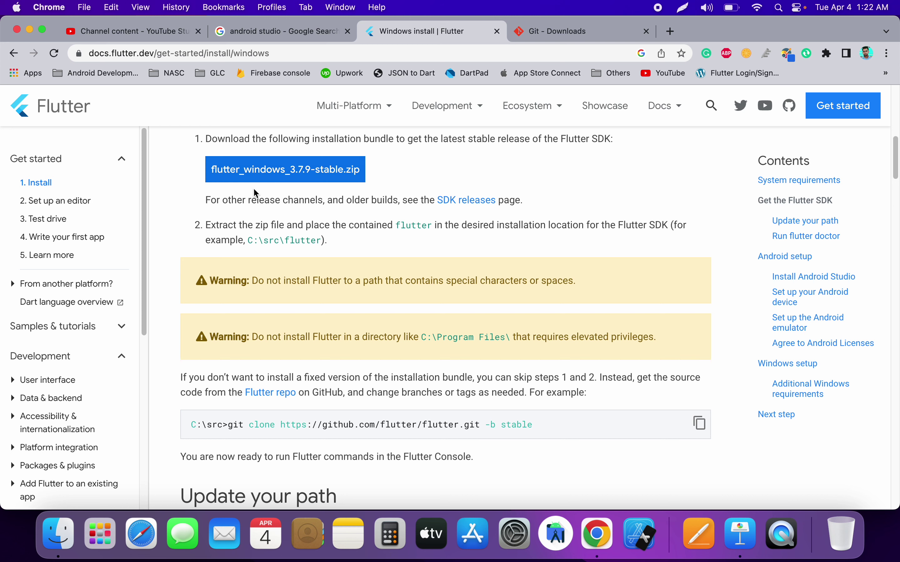
scroll(277, 184, "down", 2)
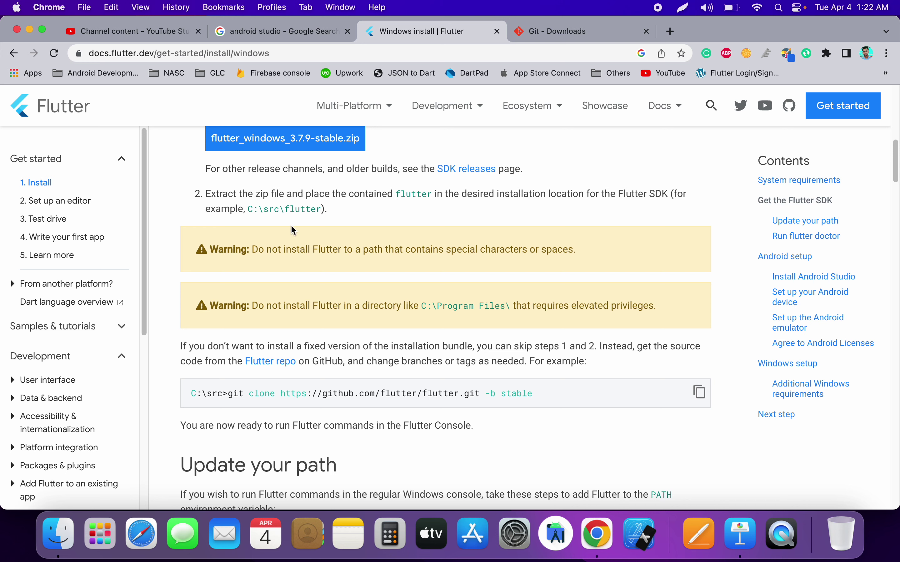
scroll(319, 261, "down", 1)
scroll(319, 261, "down", 1)
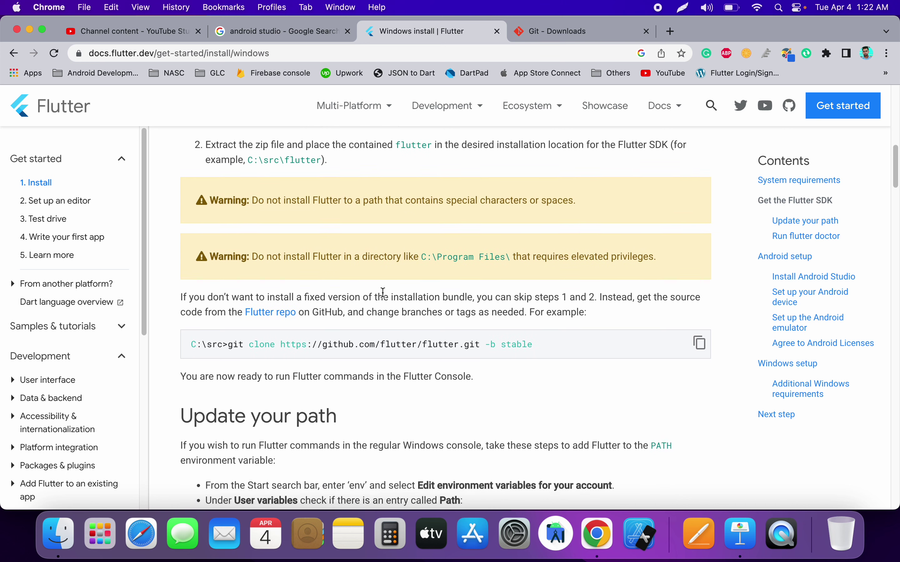
scroll(344, 329, "down", 2)
scroll(260, 341, "down", 2)
scroll(260, 341, "down", 1)
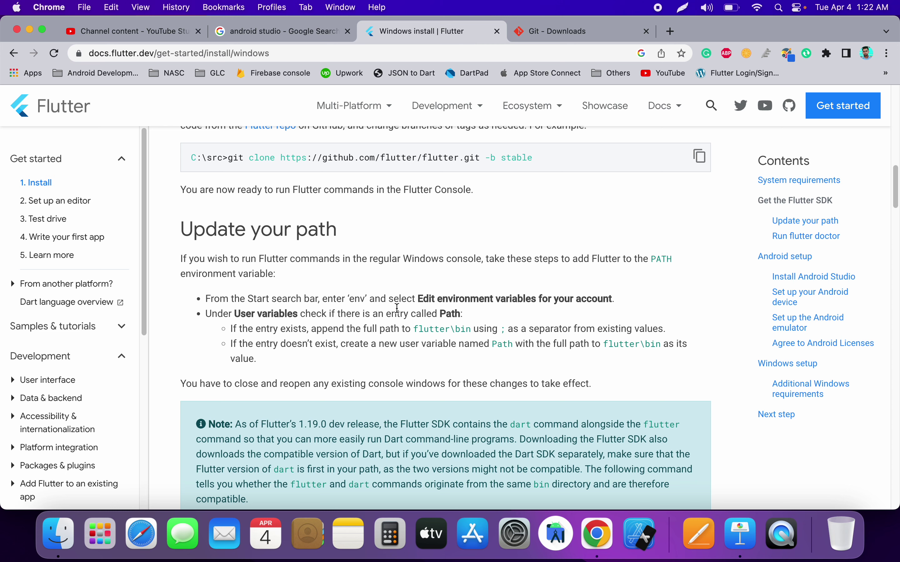
scroll(397, 308, "down", 3)
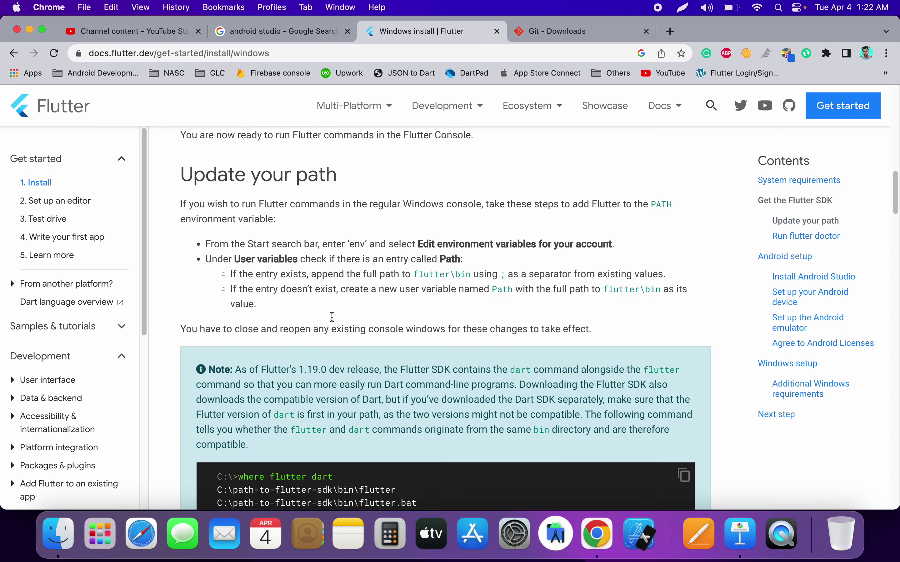
scroll(398, 304, "down", 1)
scroll(399, 301, "down", 2)
scroll(283, 294, "down", 4)
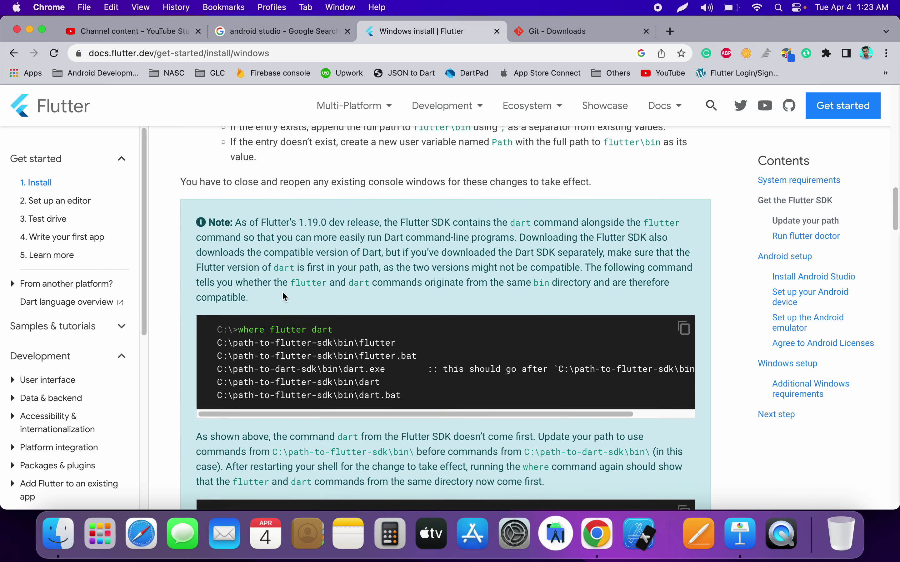
scroll(282, 292, "down", 5)
scroll(282, 292, "down", 3)
scroll(249, 294, "down", 6)
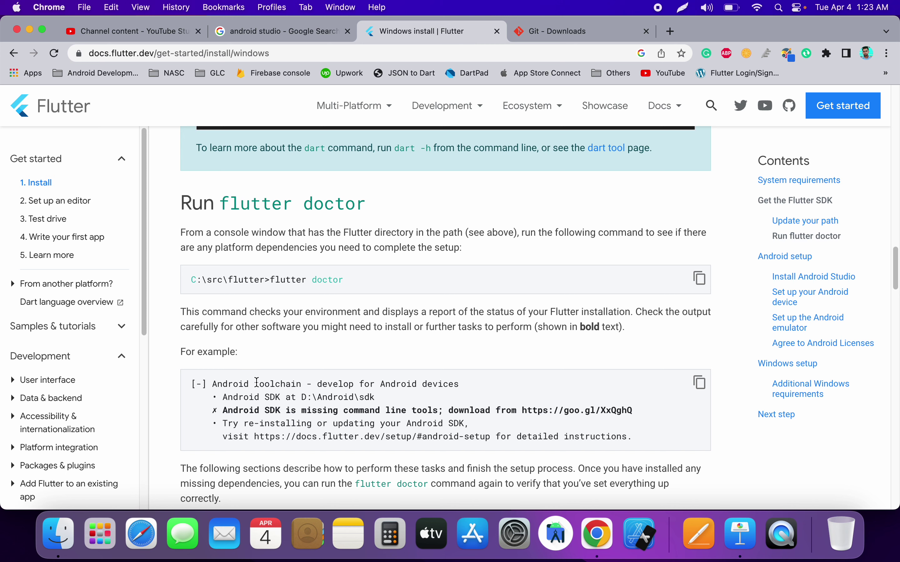
scroll(231, 261, "up", 1)
Glance at the android studio search results, then scroll back up the Flutter install guide.
scroll(229, 223, "up", 3)
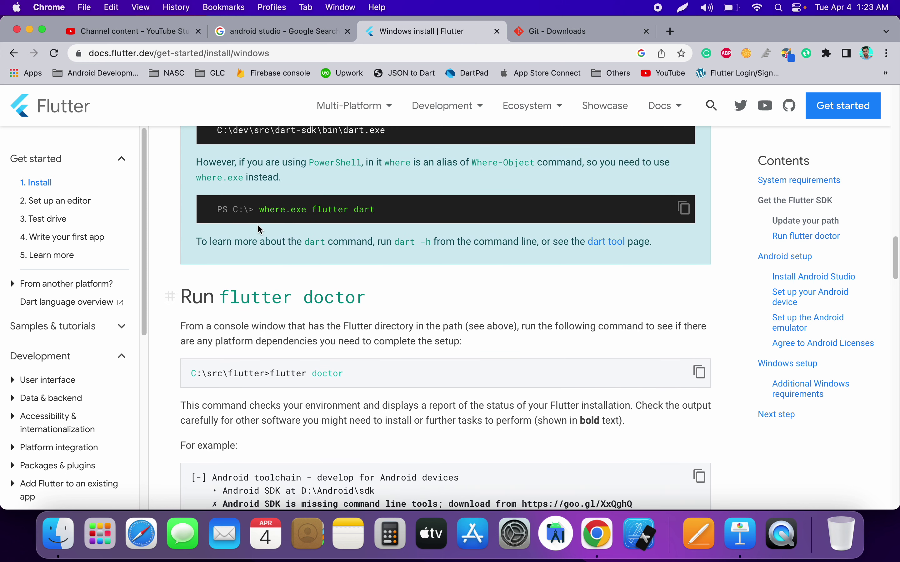
left_click(319, 33)
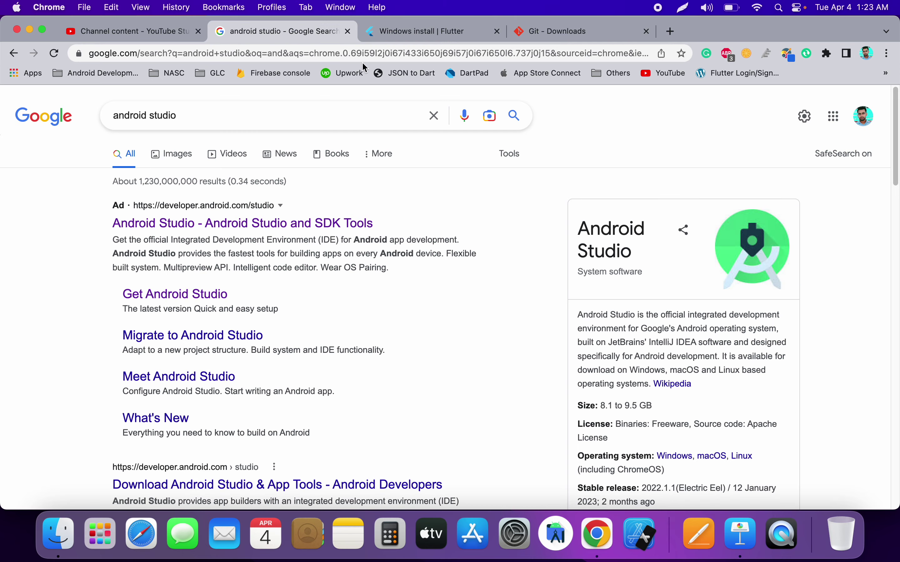
left_click(387, 37)
scroll(292, 233, "up", 3)
scroll(285, 247, "up", 3)
scroll(296, 241, "up", 3)
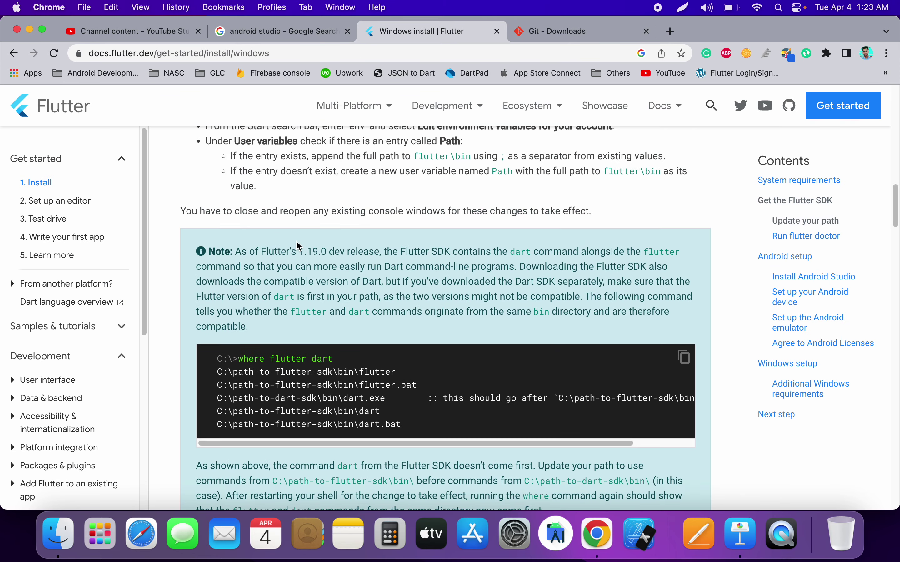
Open the 'Android Studio - Android Studio and SDK Tools' result and scroll down its page.
left_click(285, 34)
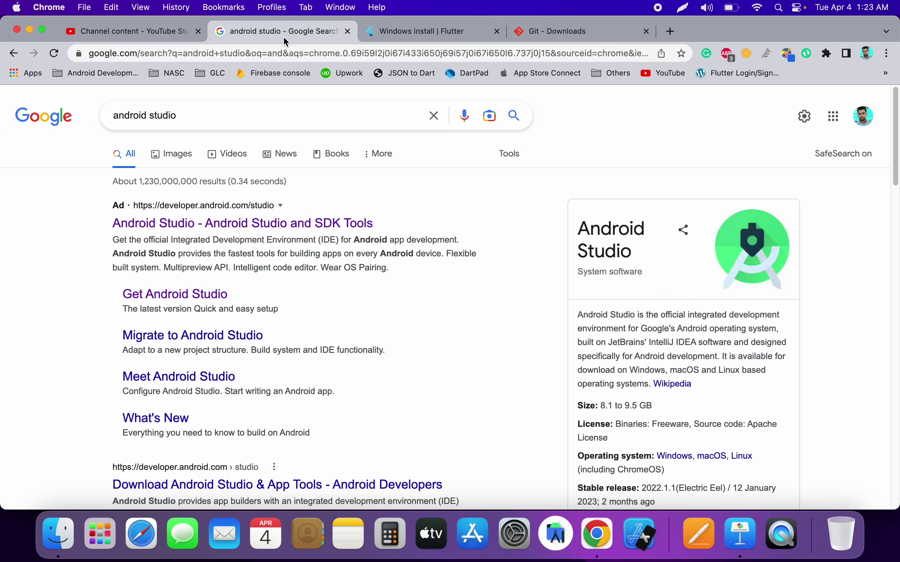
left_click(216, 228)
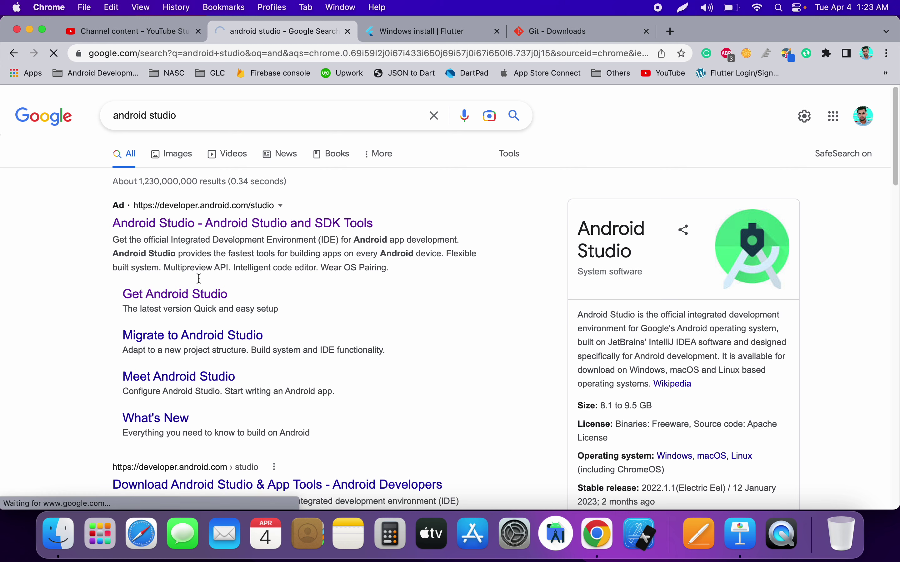
scroll(174, 301, "down", 2)
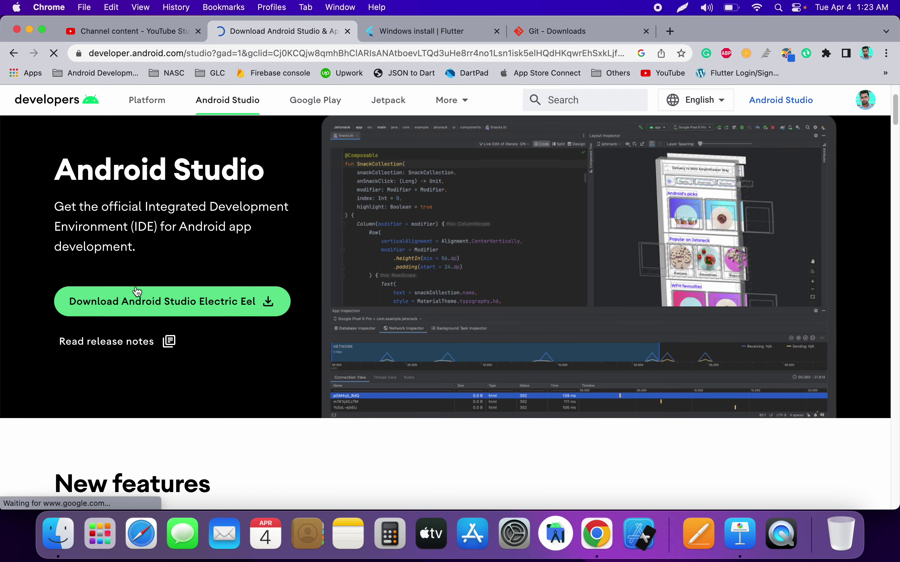
scroll(155, 311, "down", 8)
scroll(224, 322, "down", 4)
scroll(325, 322, "down", 5)
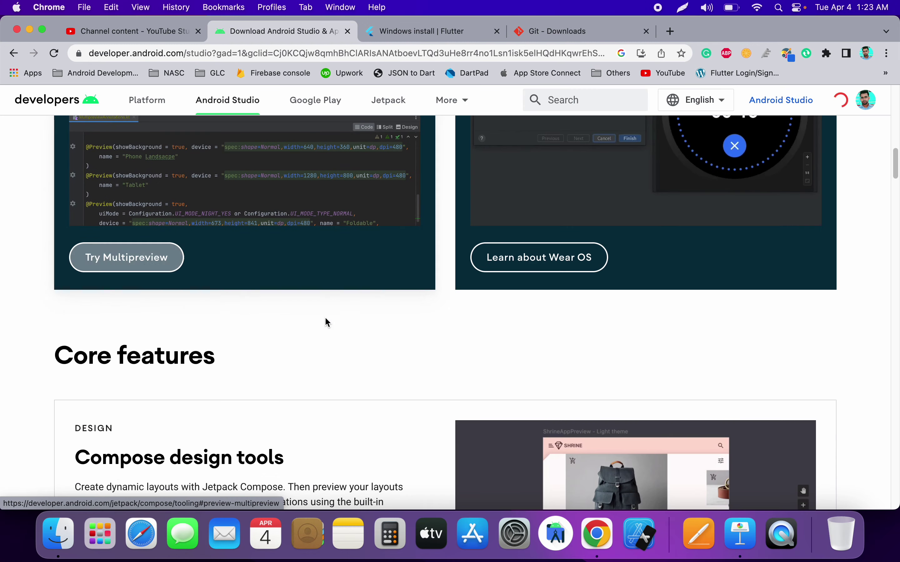
scroll(325, 321, "down", 8)
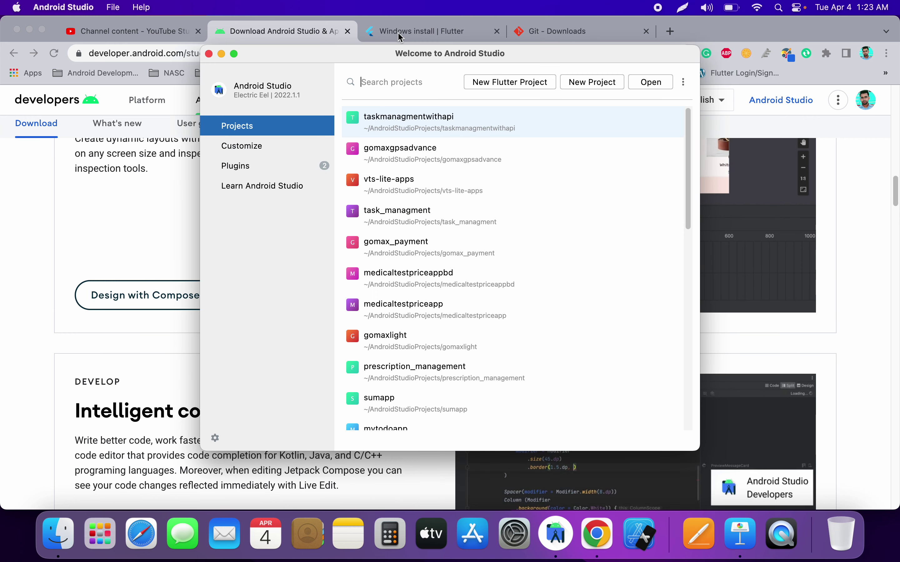
Check the installed Dart and Flutter plugins under Plugins, then return to Projects.
left_click(250, 168)
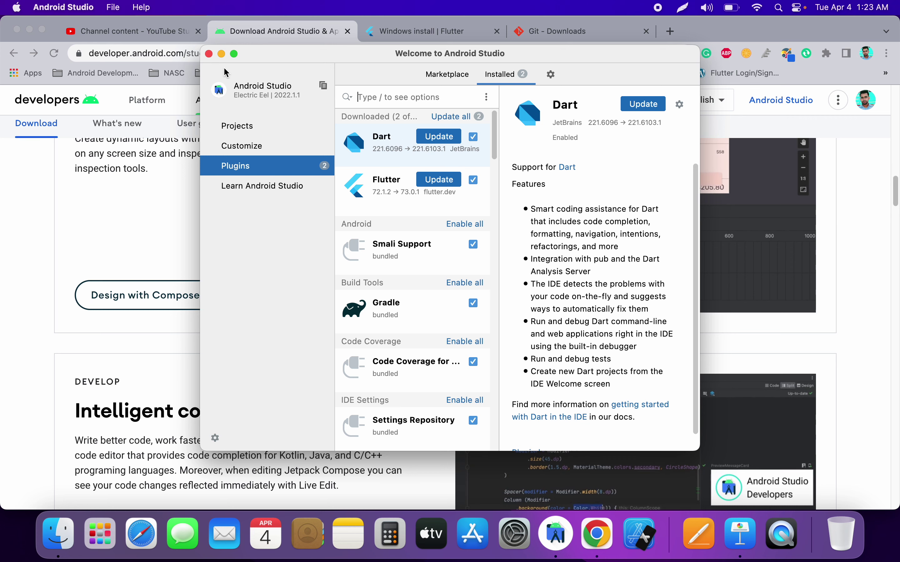
left_click(210, 54)
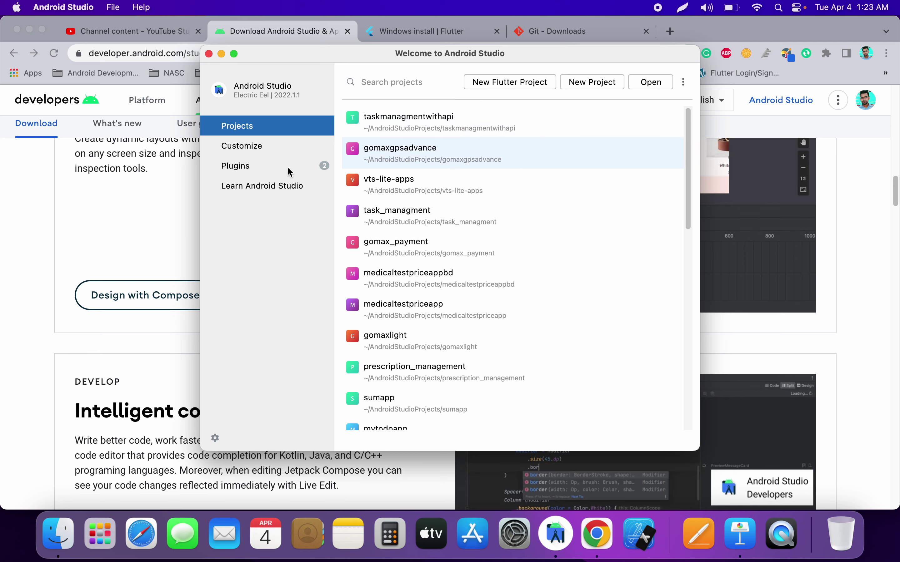
left_click(318, 167)
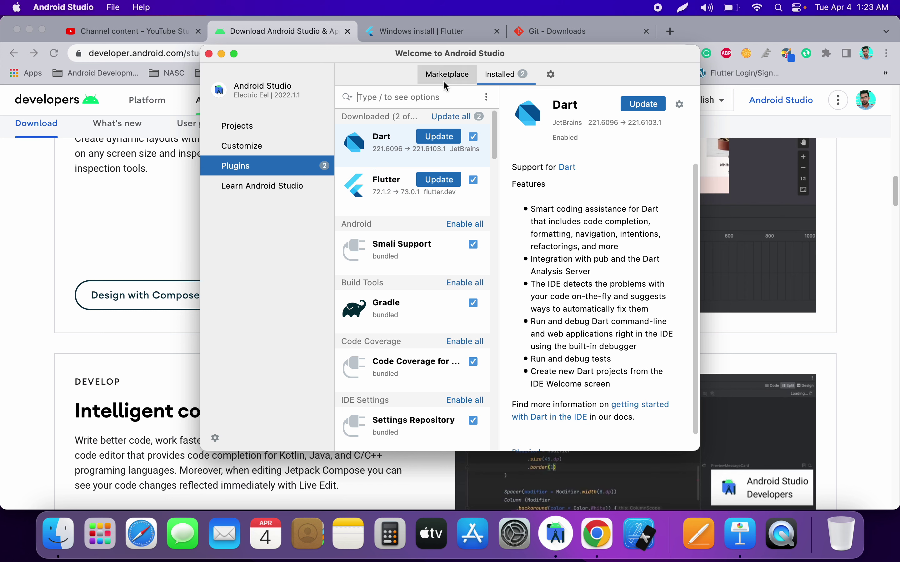
left_click(240, 126)
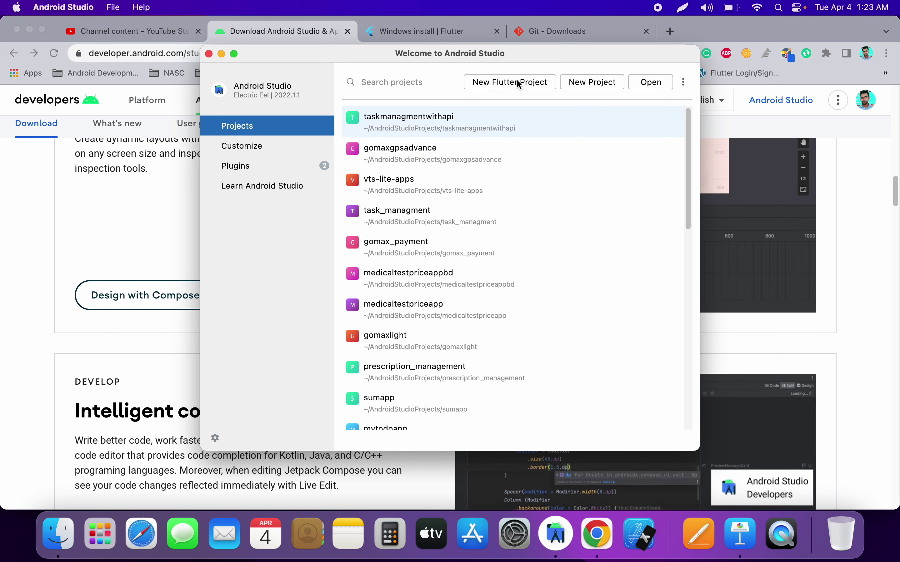
Close Android Studio's welcome window and return to the Flutter Windows install guide tab.
left_click(209, 55)
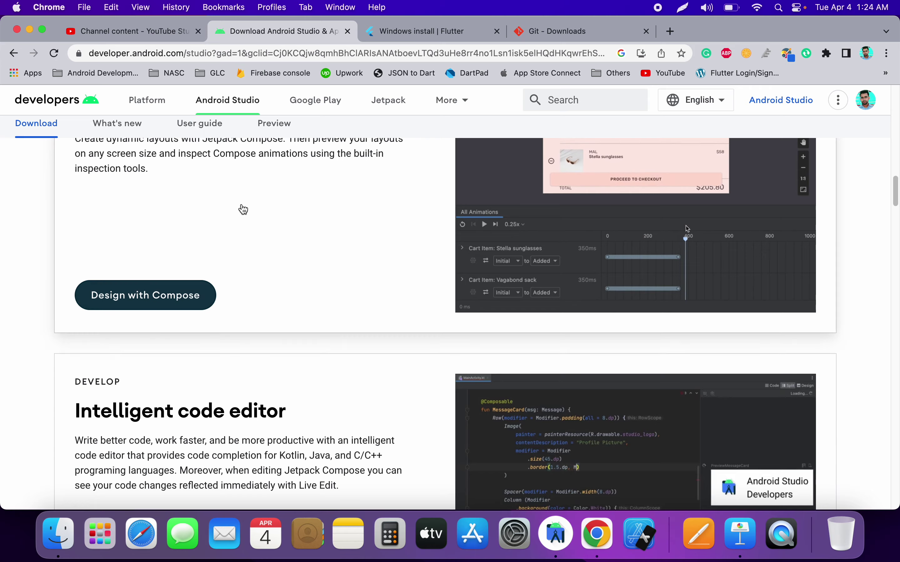
scroll(241, 207, "up", 5)
scroll(271, 239, "up", 5)
scroll(270, 239, "up", 15)
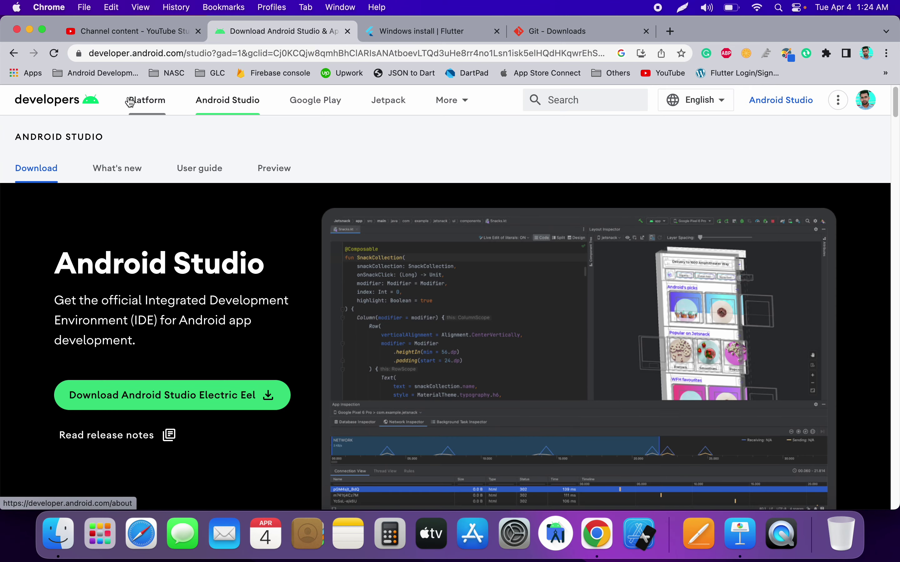
left_click(15, 54)
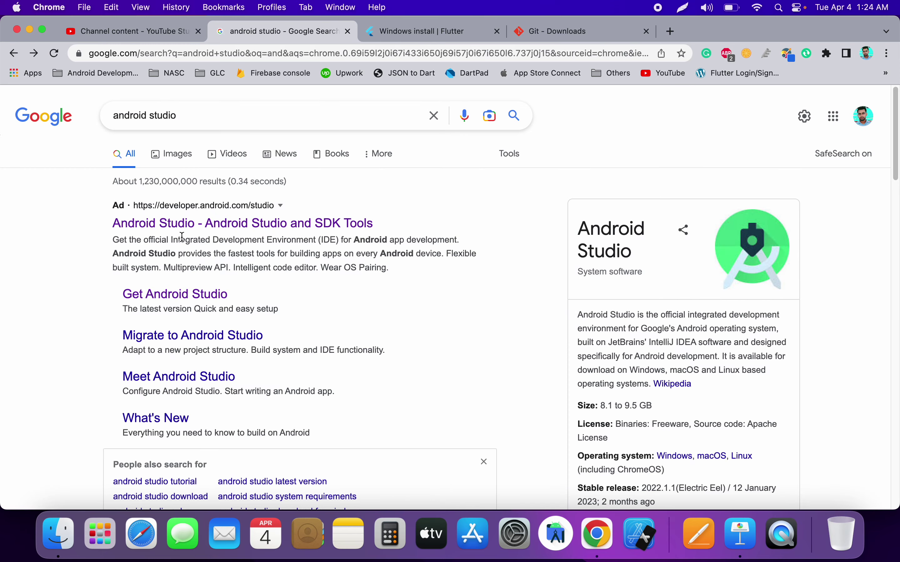
left_click(391, 32)
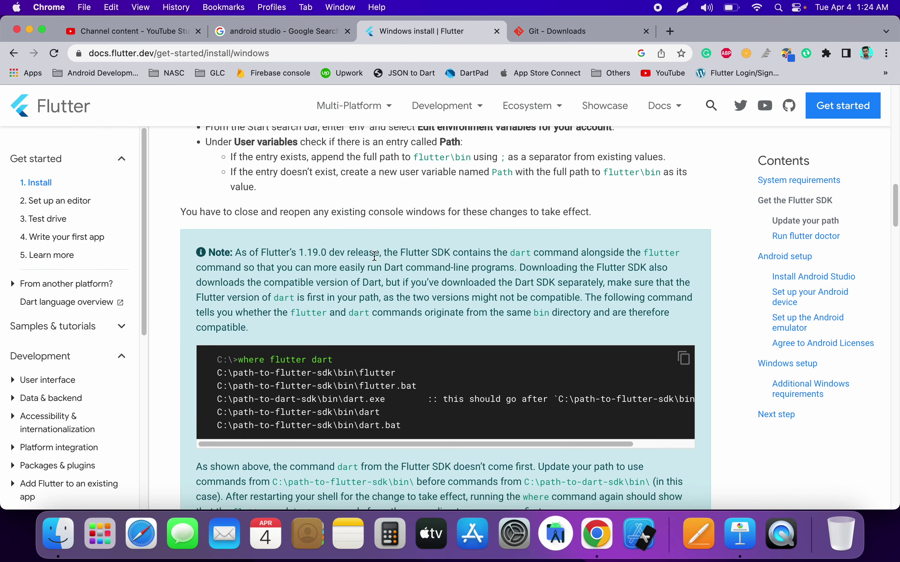
scroll(375, 256, "down", 5)
scroll(375, 256, "up", 10)
Open the macOS install guide from the Install page and scroll to Run flutter doctor.
left_click(63, 185)
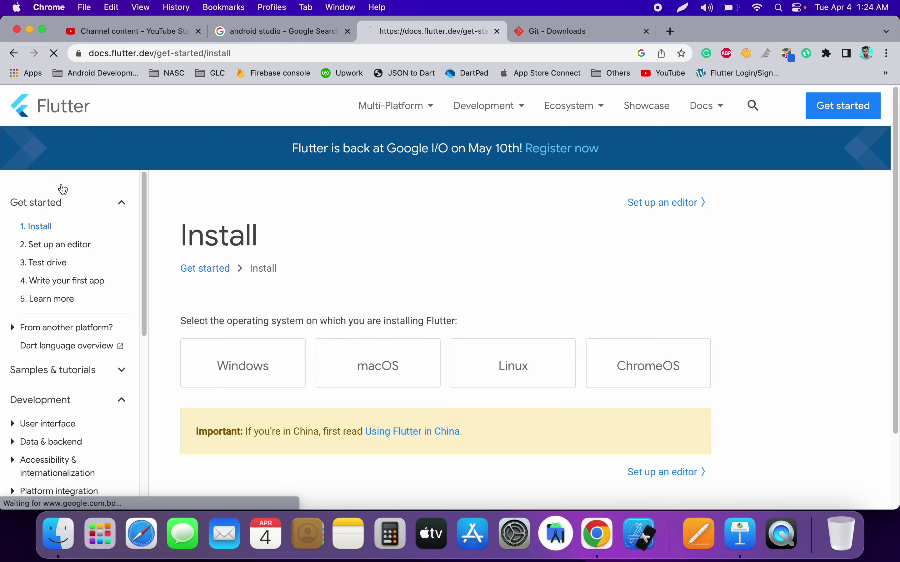
left_click(394, 360)
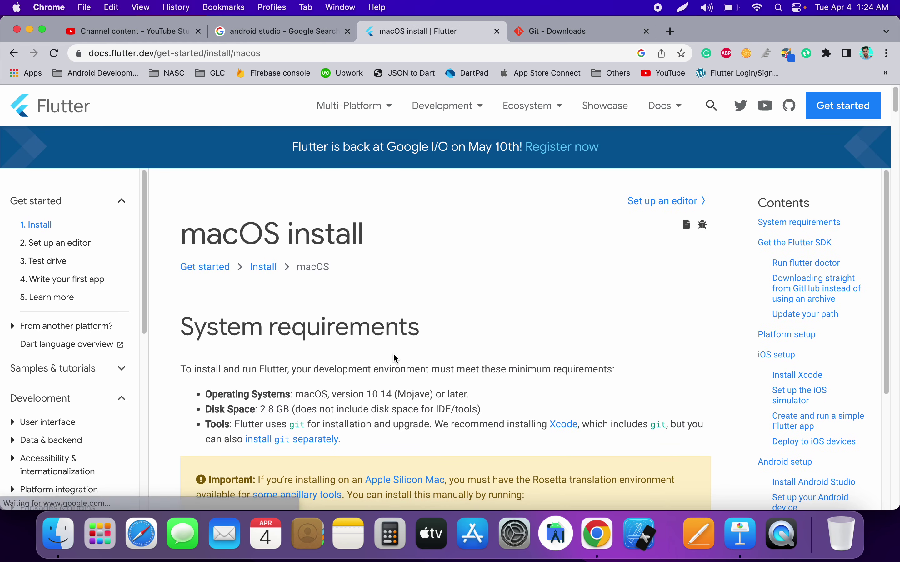
scroll(395, 359, "down", 5)
scroll(256, 291, "up", 2)
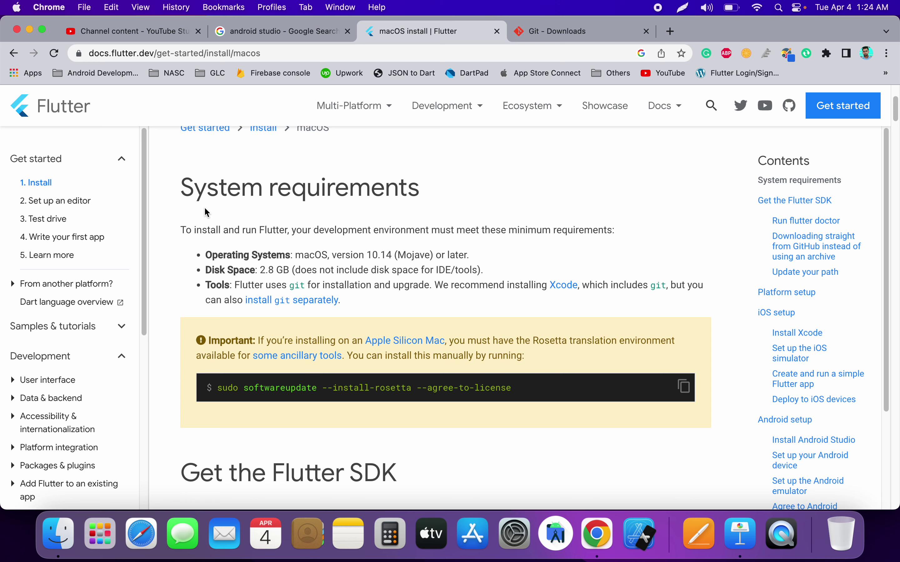
scroll(301, 308, "down", 3)
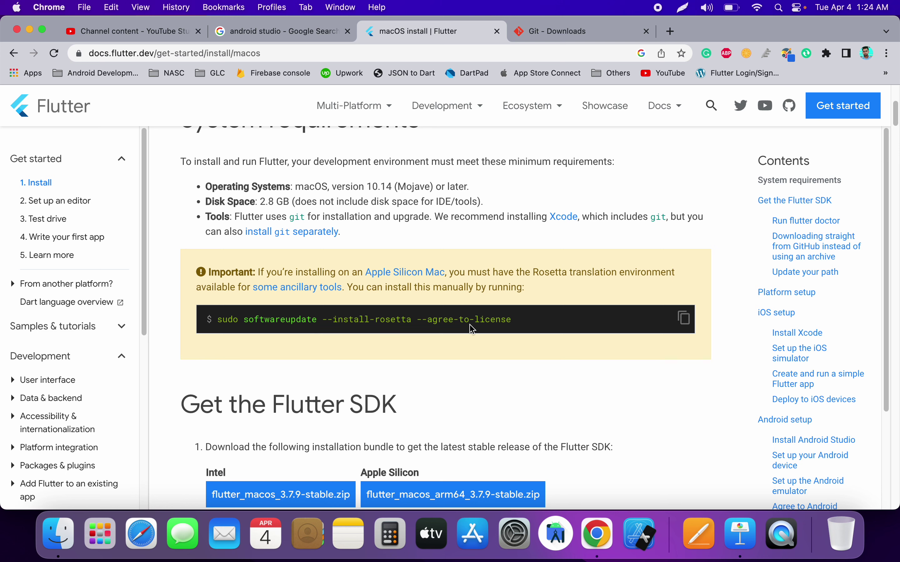
scroll(476, 327, "down", 5)
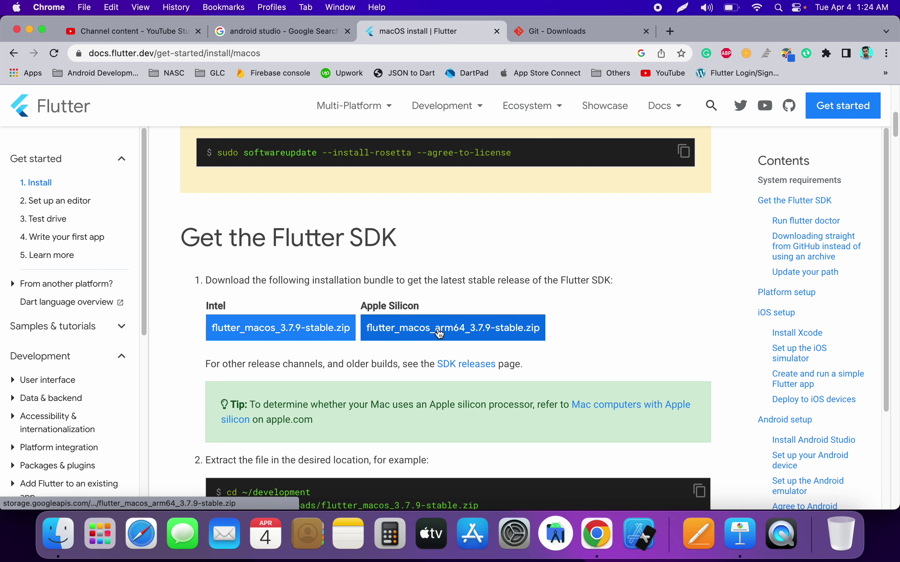
scroll(405, 326, "down", 5)
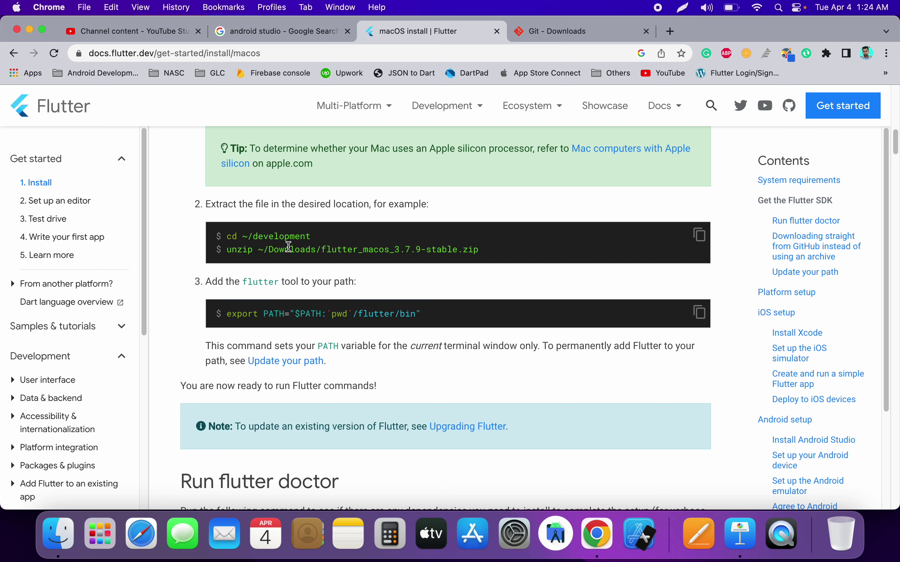
scroll(402, 219, "up", 5)
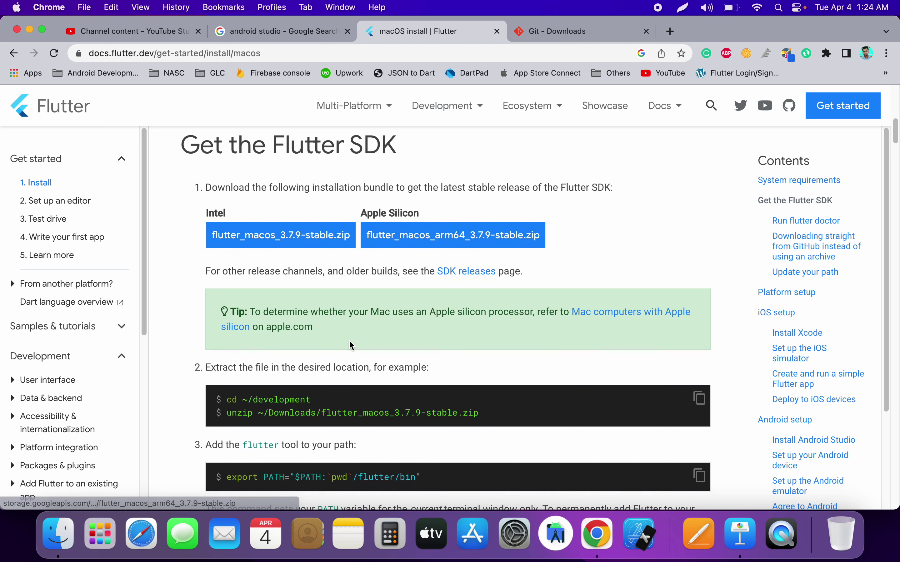
scroll(349, 340, "down", 1)
scroll(248, 320, "down", 2)
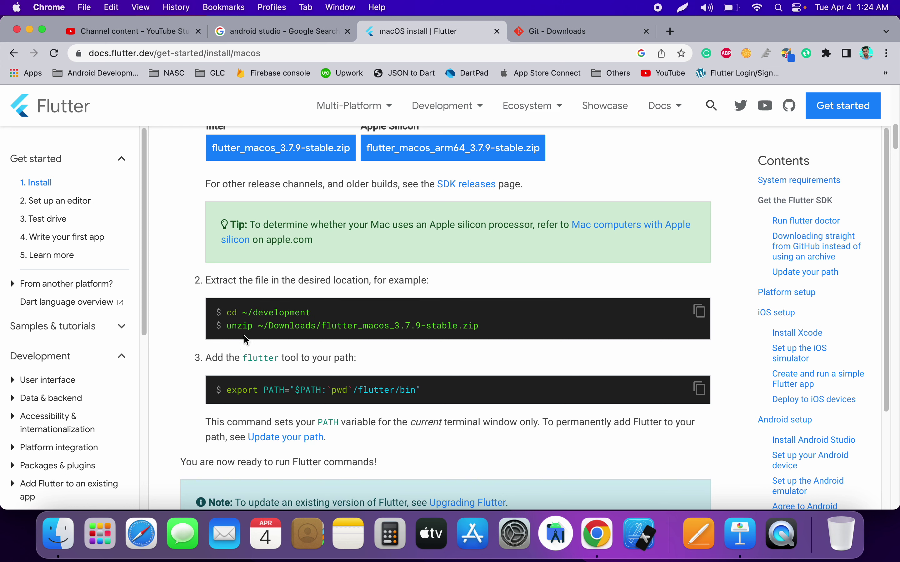
scroll(424, 330, "down", 3)
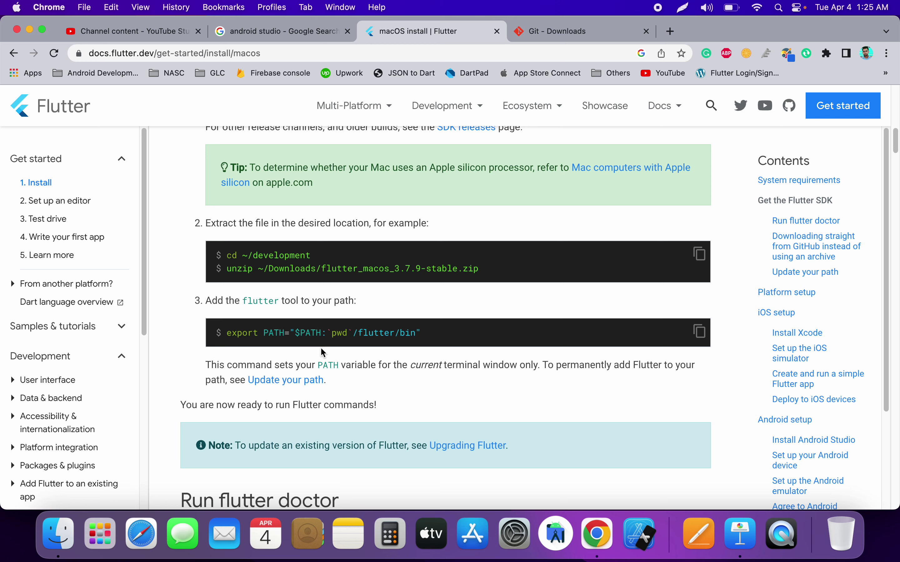
scroll(341, 333, "down", 5)
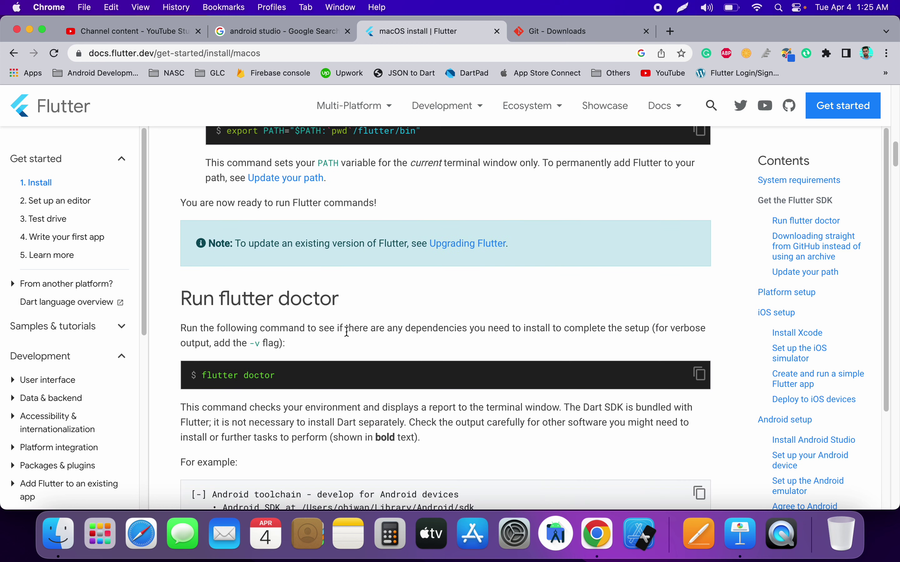
scroll(297, 340, "down", 2)
Copy the 'flutter doctor' command, then launch and close Android Studio's welcome window.
left_click_drag(282, 312, 198, 307)
key("super+c")
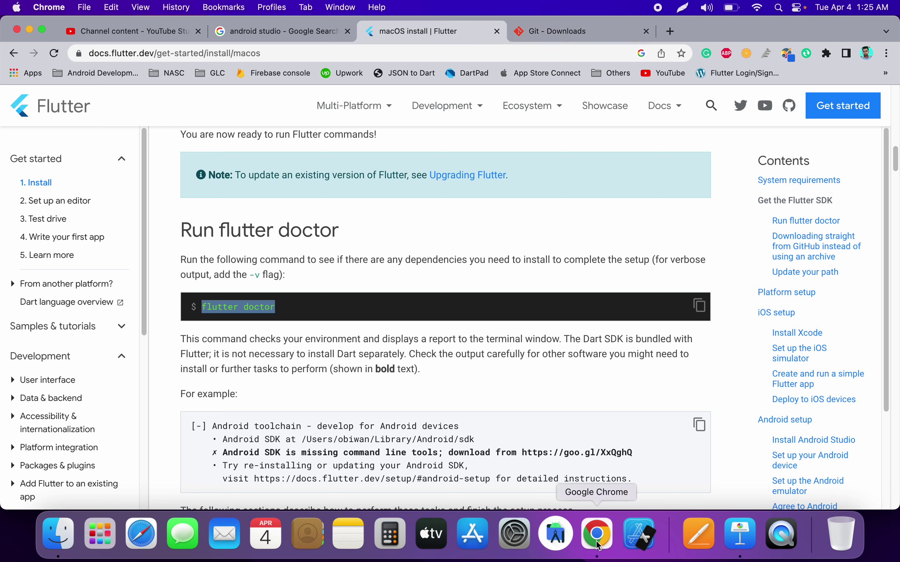
left_click(557, 536)
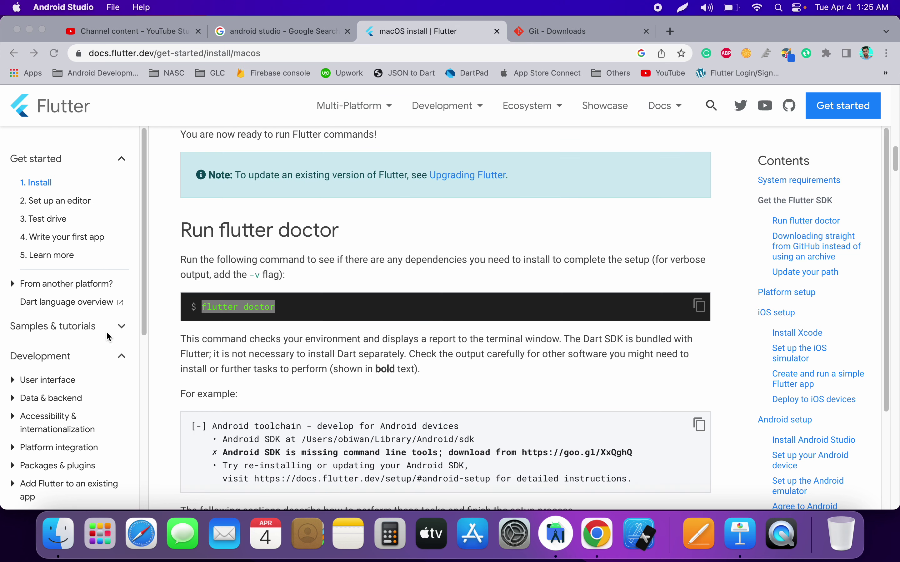
left_click(209, 53)
Search 'te' in Launchpad and launch Terminal.
left_click(86, 538)
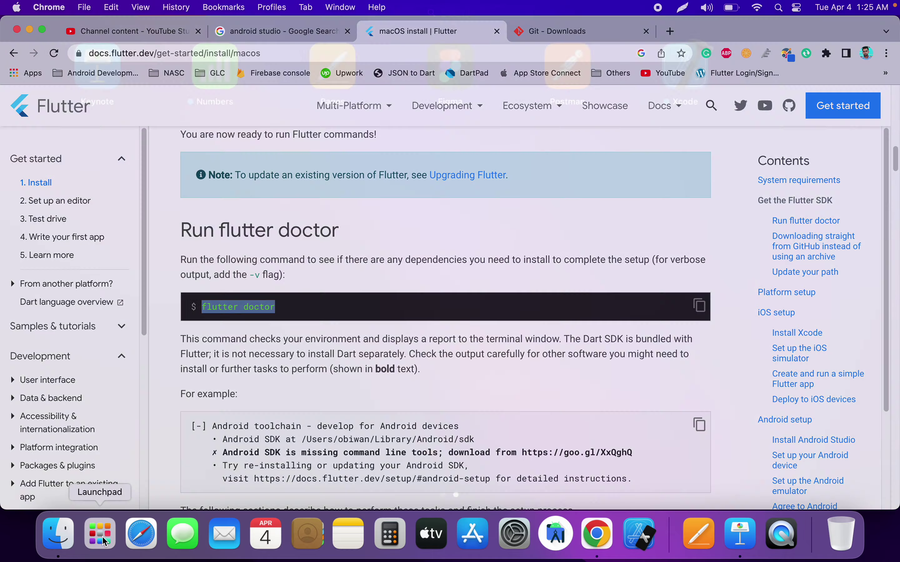
scroll(594, 295, "left", 5)
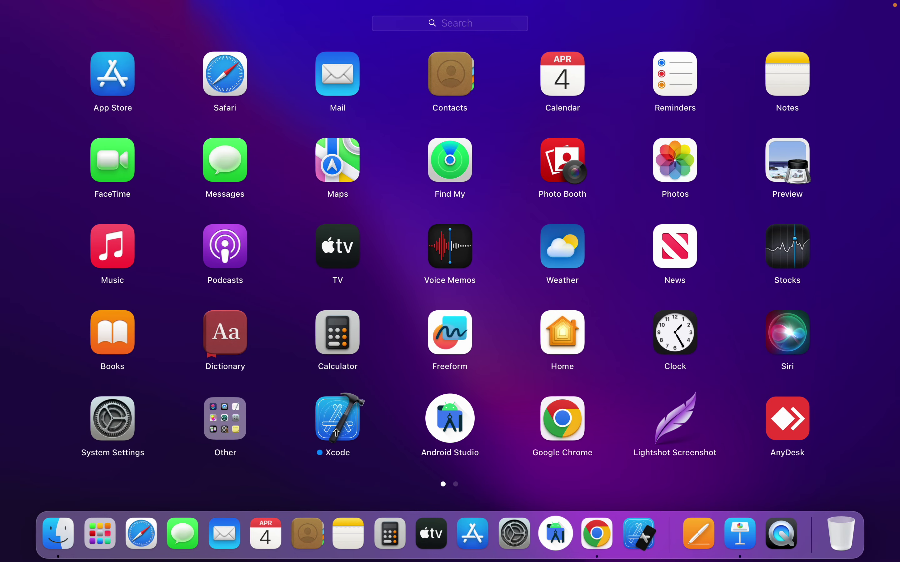
left_click(480, 27)
type("ti")
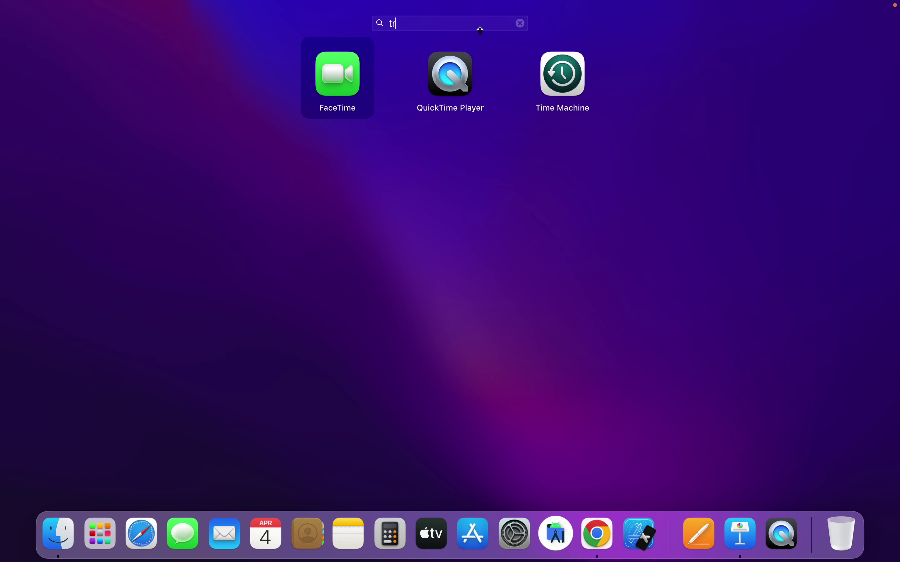
key("BackSpace")
type("e")
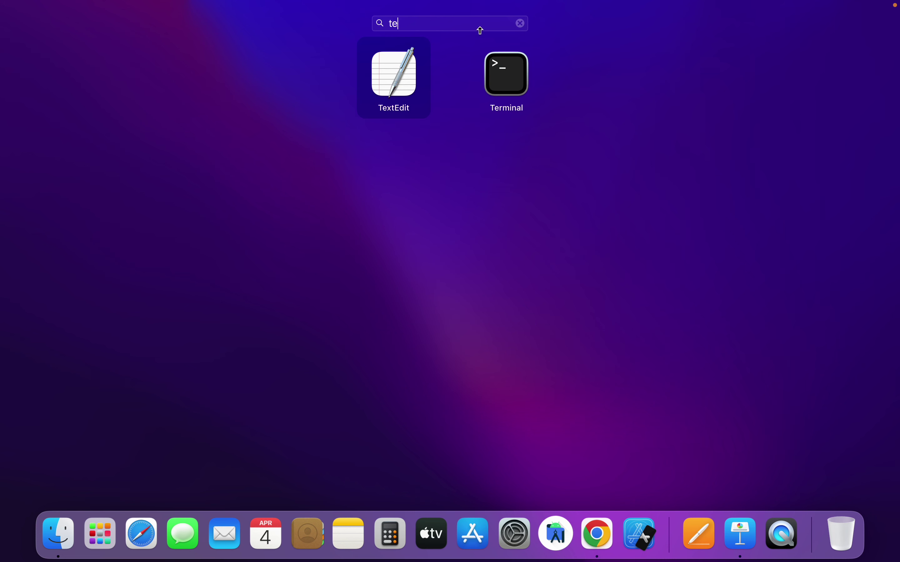
left_click(522, 79)
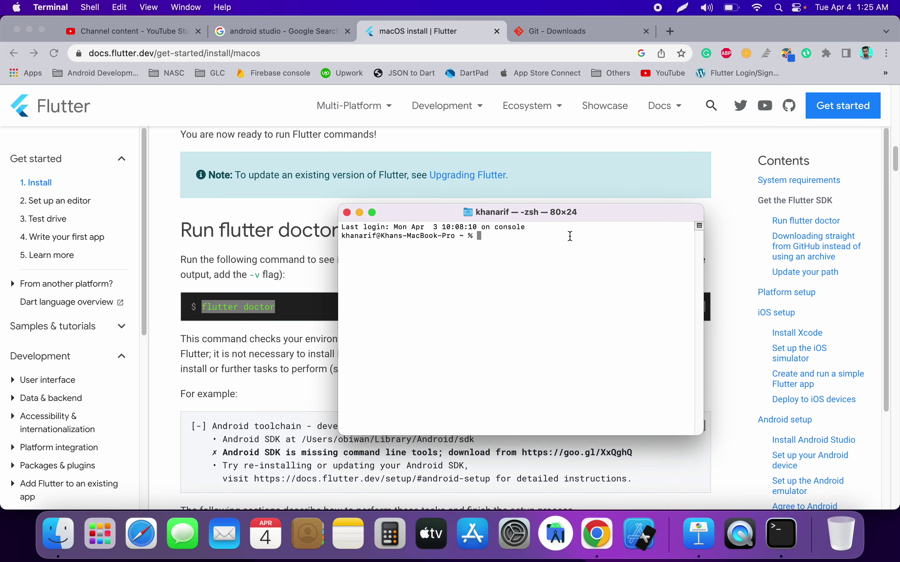
Run flutter doctor in an enlarged Terminal window and authorise the xcodebuild install with the account password.
type("flu")
type("tter ")
type("doctor")
key("Return")
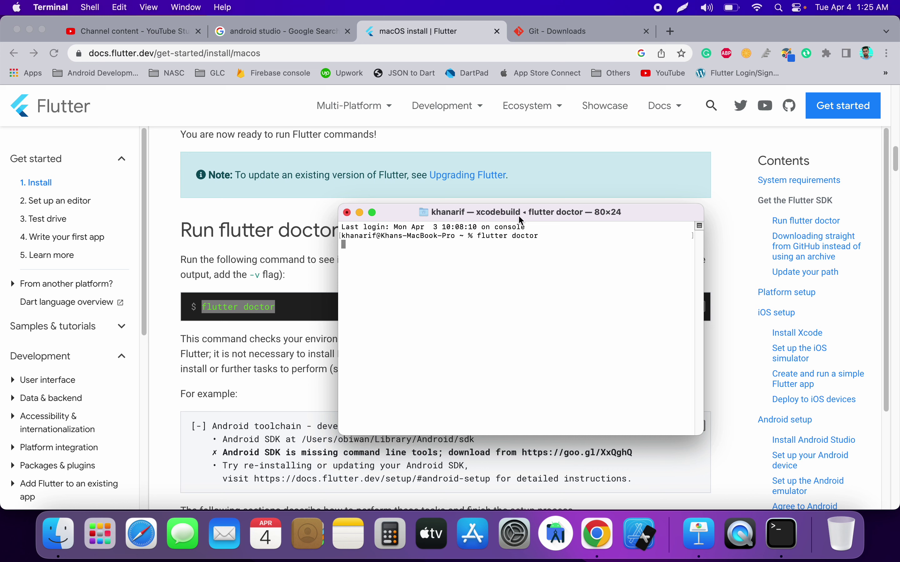
left_click_drag(632, 211, 567, 97)
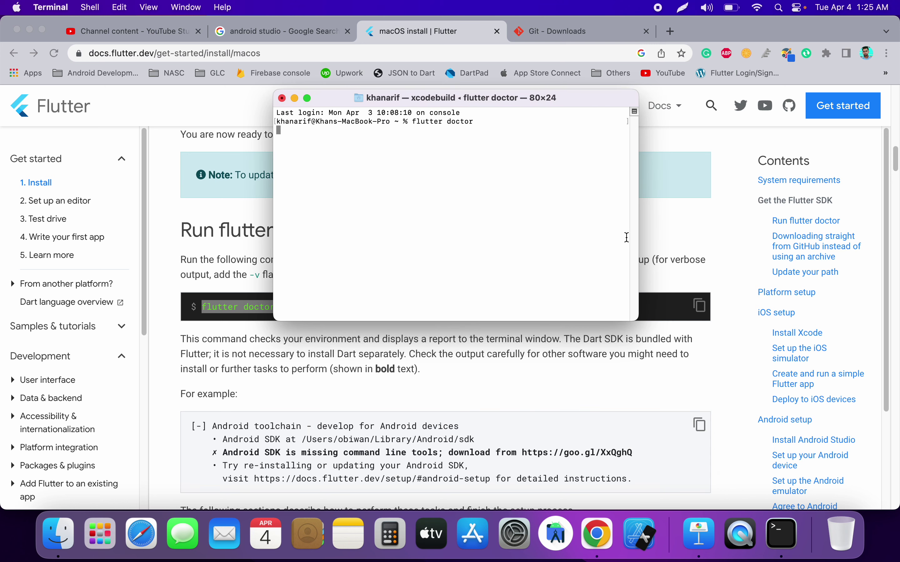
left_click_drag(641, 316, 763, 460)
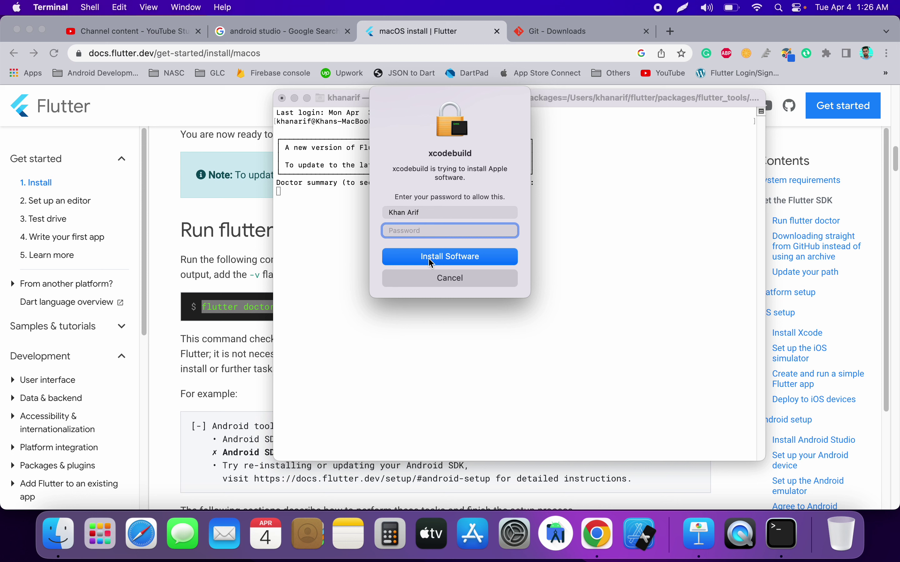
type("•")
left_click(431, 256)
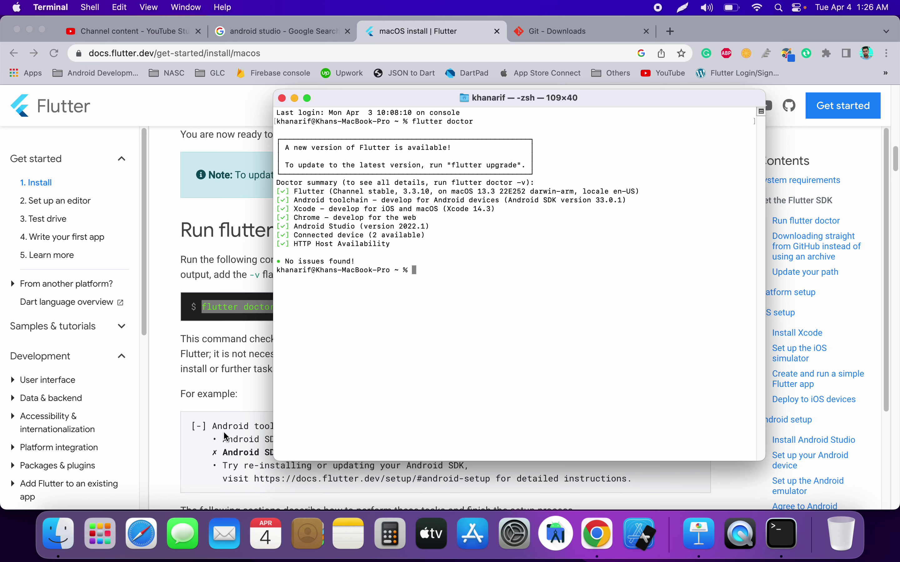
Return to the Flutter macOS install page in Chrome.
left_click(211, 433)
scroll(246, 412, "down", 5)
scroll(253, 344, "up", 2)
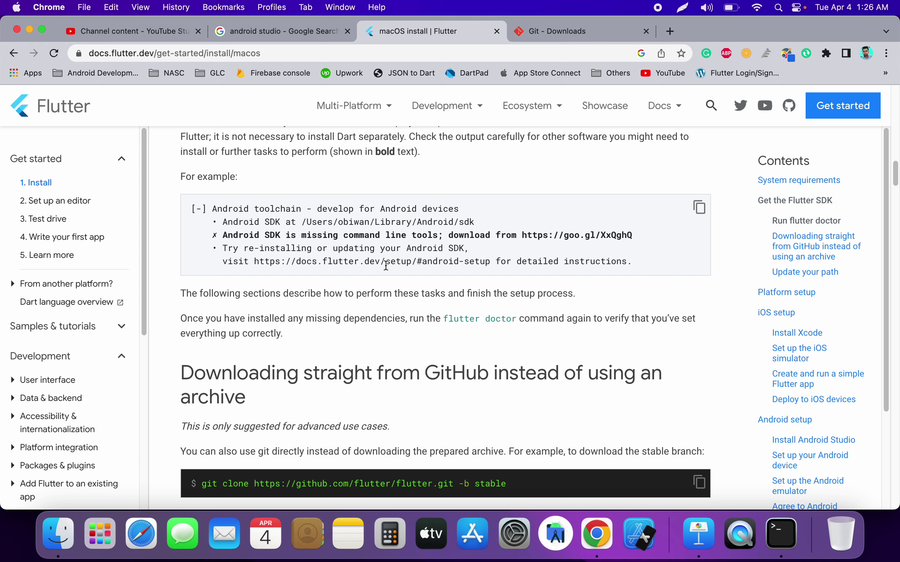
Skim the Run flutter doctor section, then bring back the passing report for Flutter 3.3.10, Android SDK 33.0.1 and Xcode 14.3.
scroll(381, 264, "down", 1)
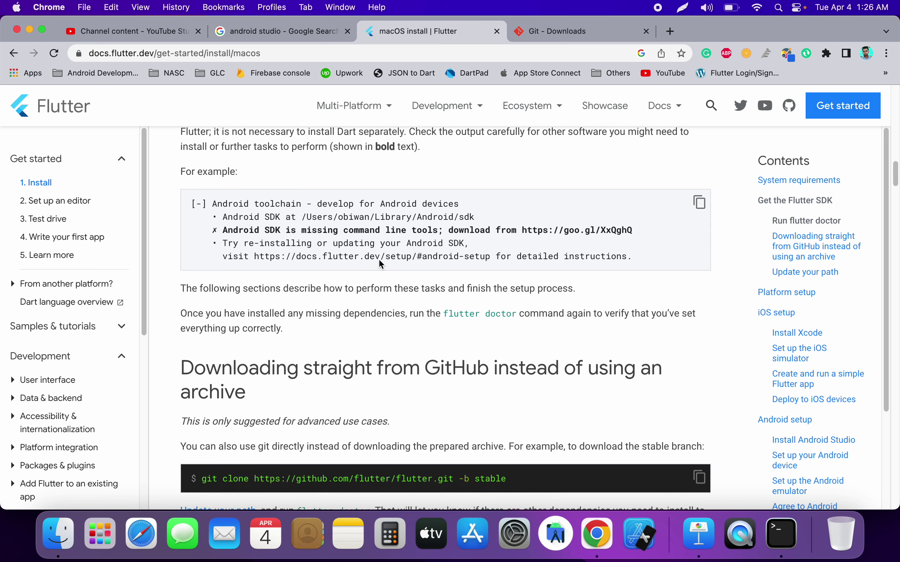
scroll(380, 263, "down", 2)
scroll(381, 263, "down", 5)
scroll(380, 264, "down", 5)
scroll(380, 259, "up", 6)
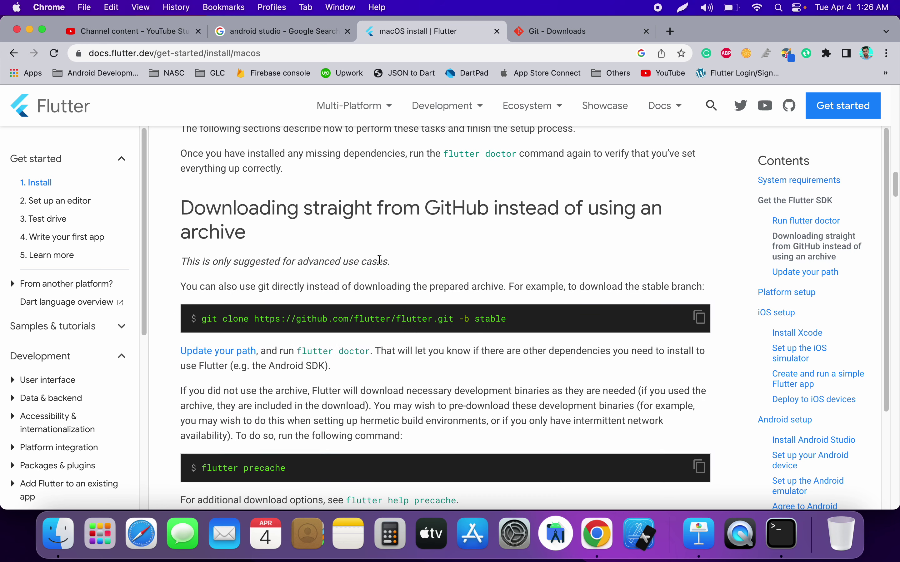
scroll(379, 259, "up", 3)
scroll(380, 259, "up", 2)
scroll(380, 260, "up", 2)
scroll(379, 259, "up", 4)
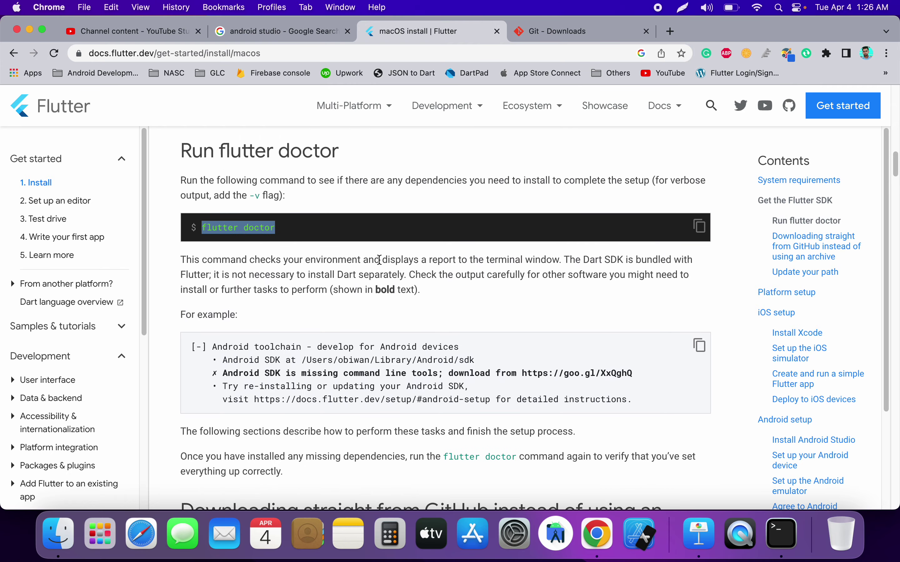
scroll(379, 259, "up", 2)
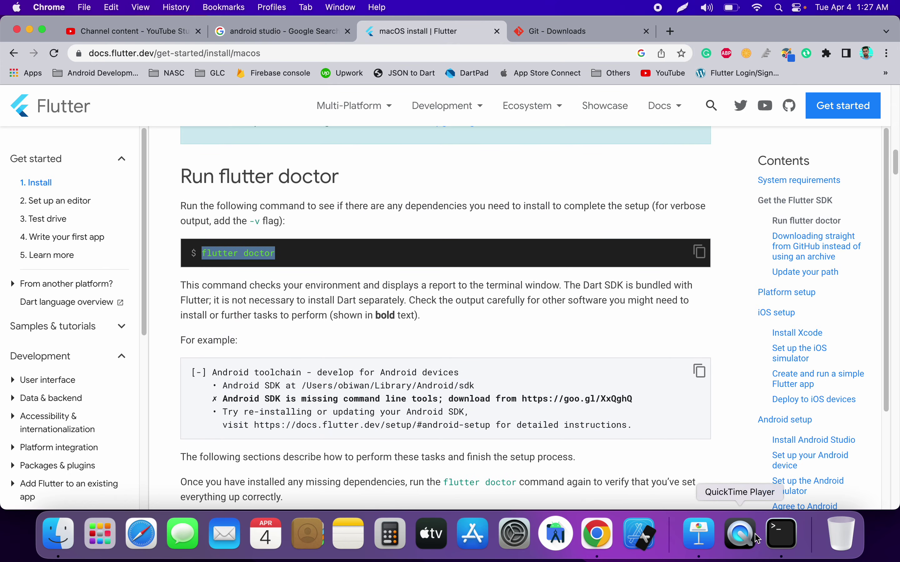
left_click(781, 537)
type("flutter doctor")
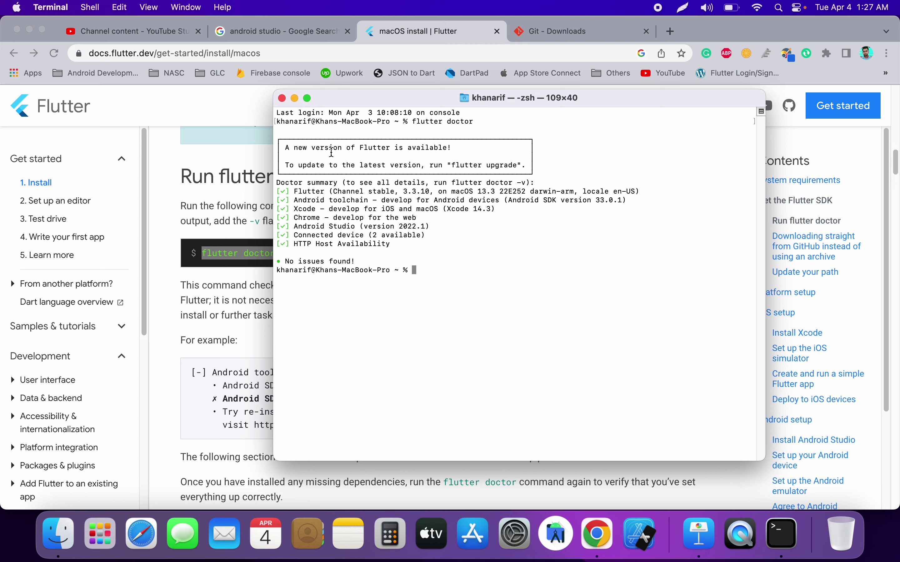
Close the Terminal window, launch Android Studio, and begin a New Flutter Project from its Welcome screen.
left_click(282, 98)
left_click(560, 527)
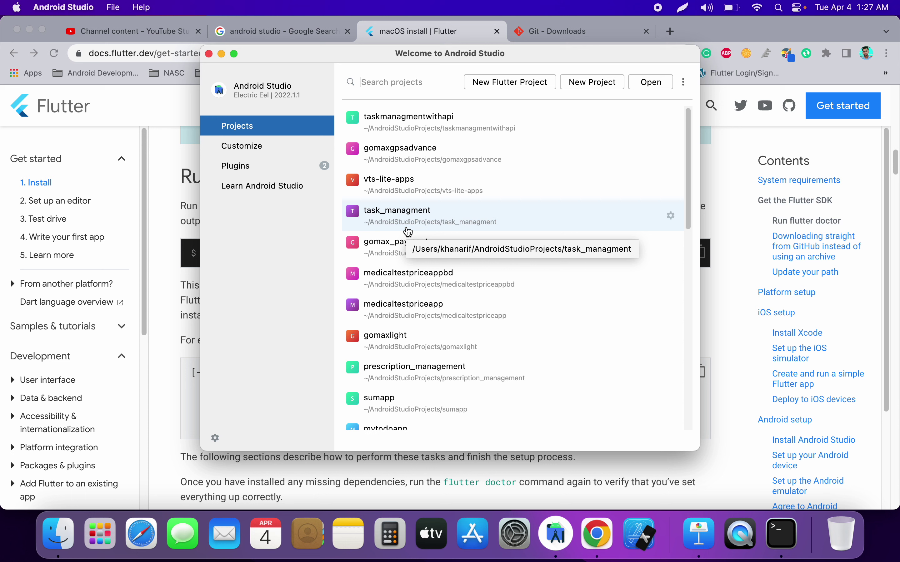
left_click(485, 85)
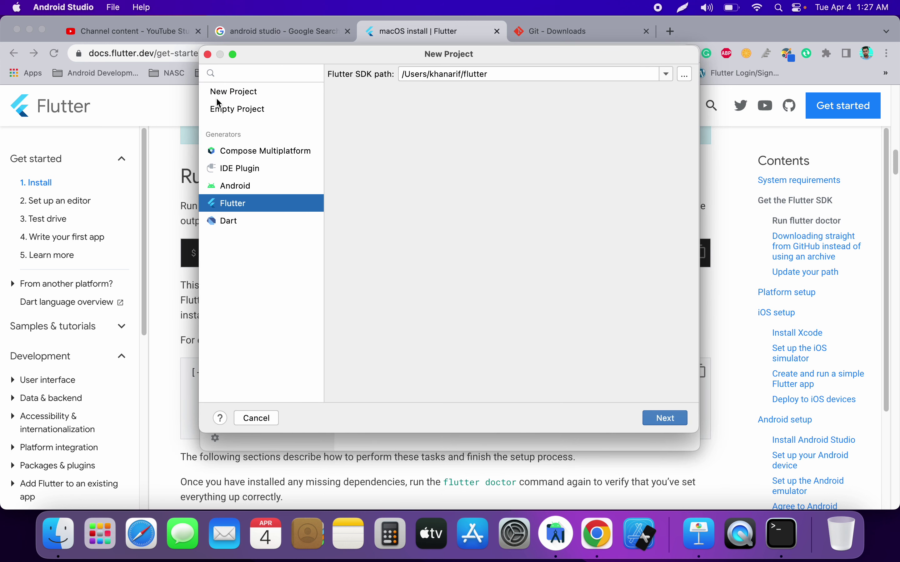